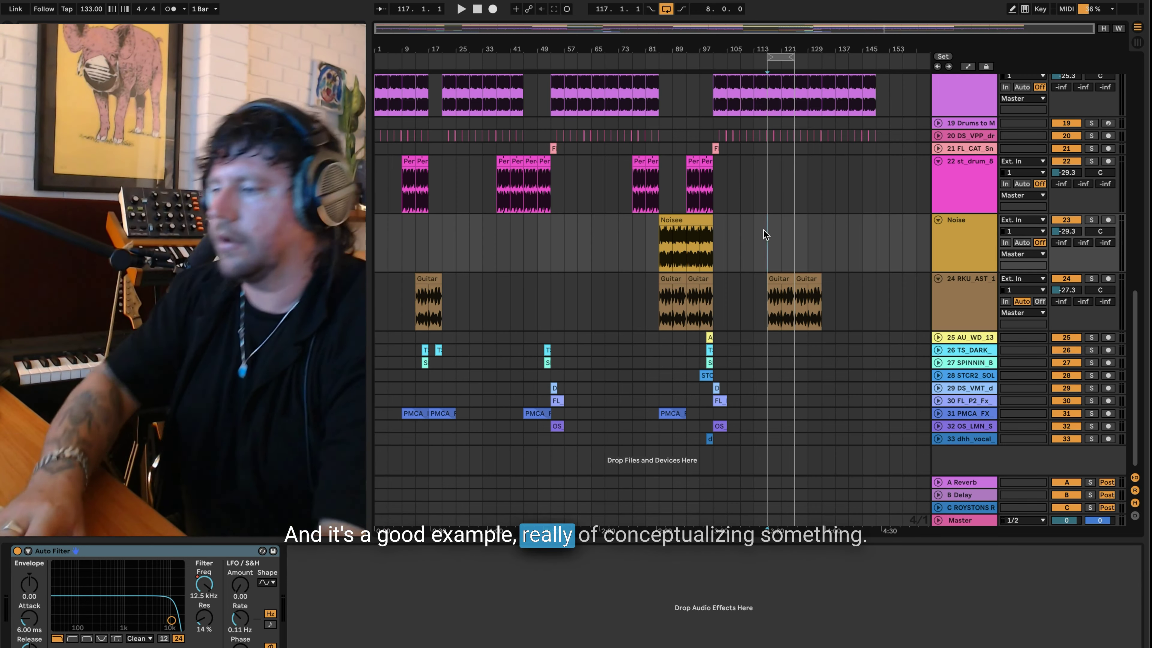
- Look over the arrangement's tracks, from the snares and claps to the effects and the empty space on track 22
scroll(765, 179, "up", 5)
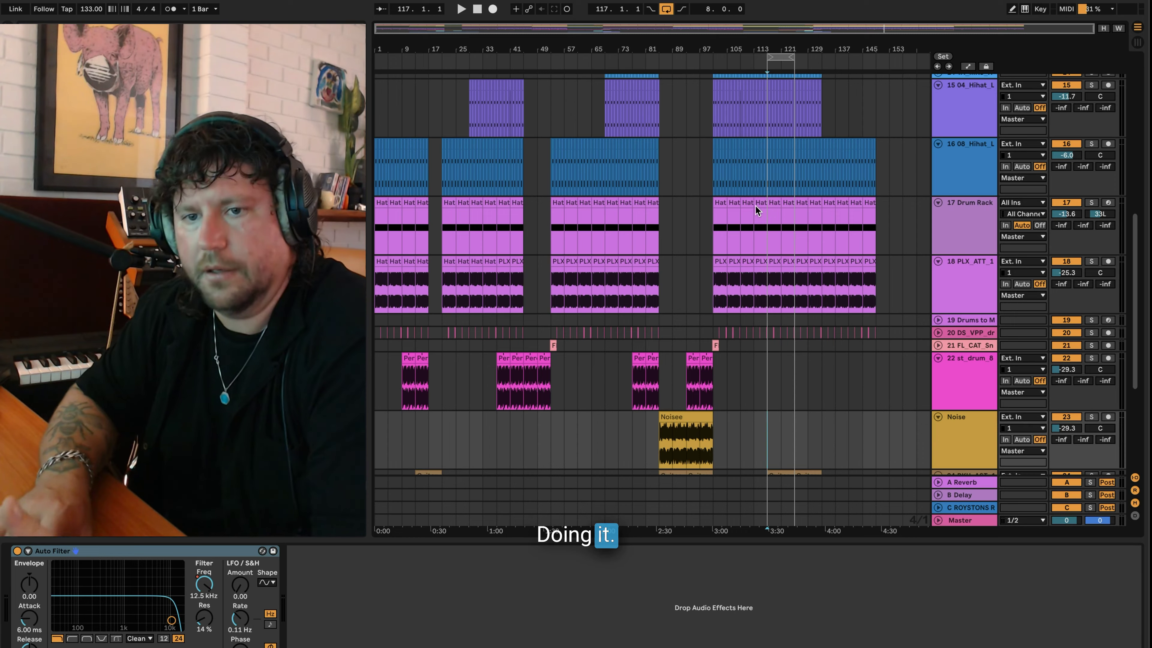
scroll(755, 205, "down", 4)
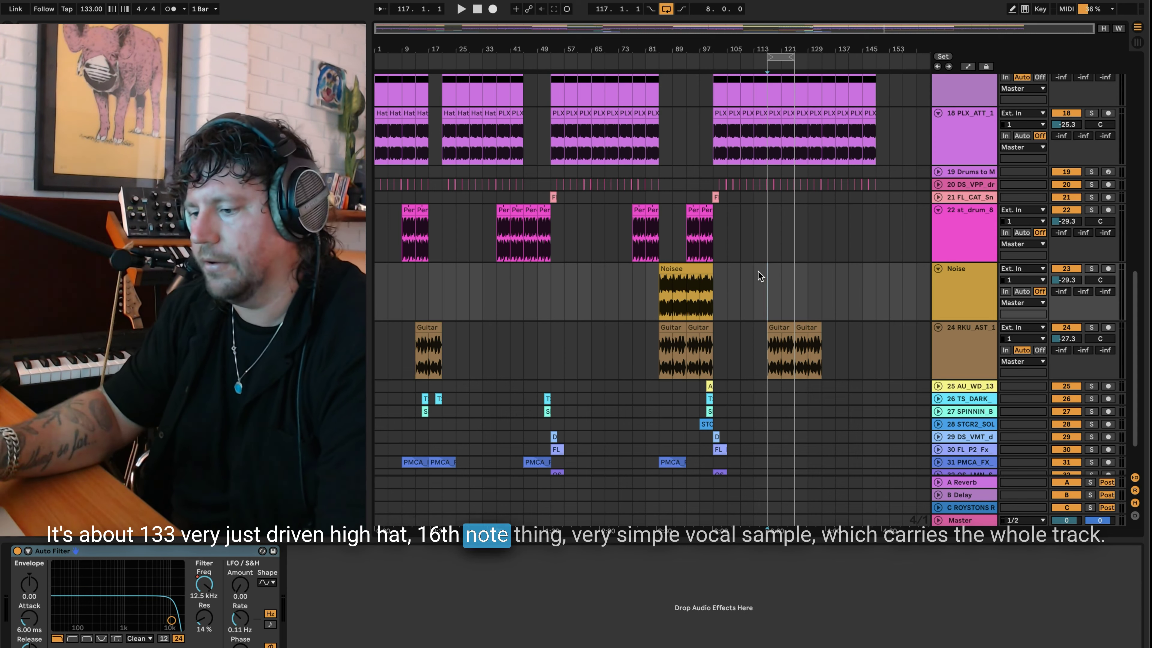
scroll(777, 231, "up", 8)
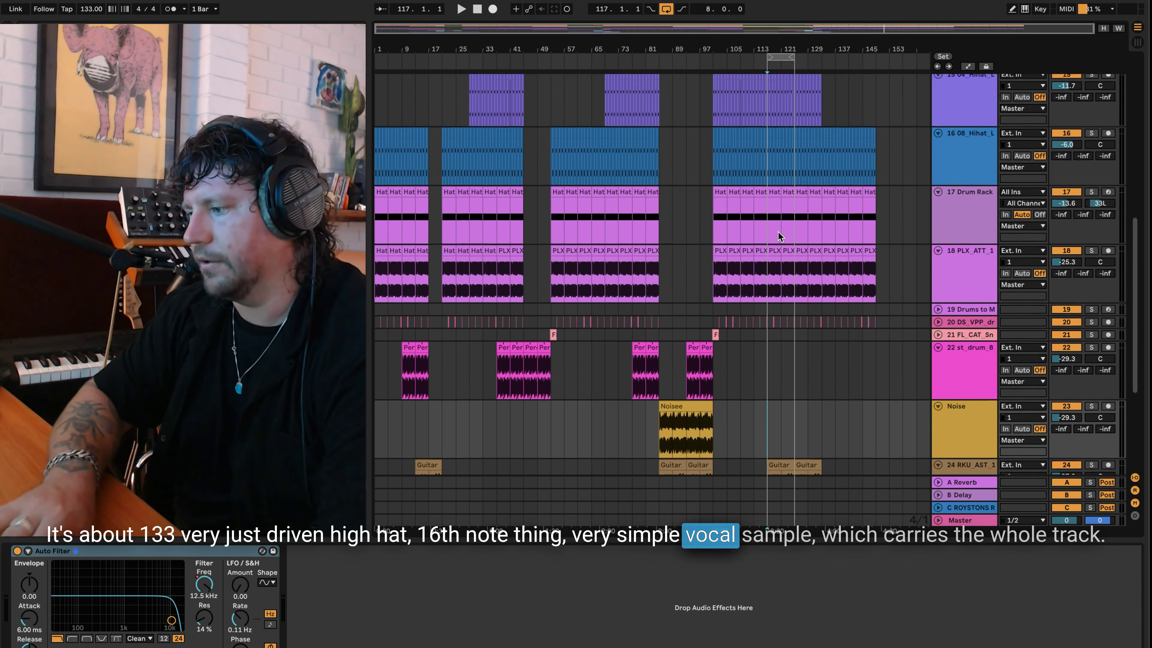
scroll(762, 258, "down", 3)
scroll(762, 258, "up", 8)
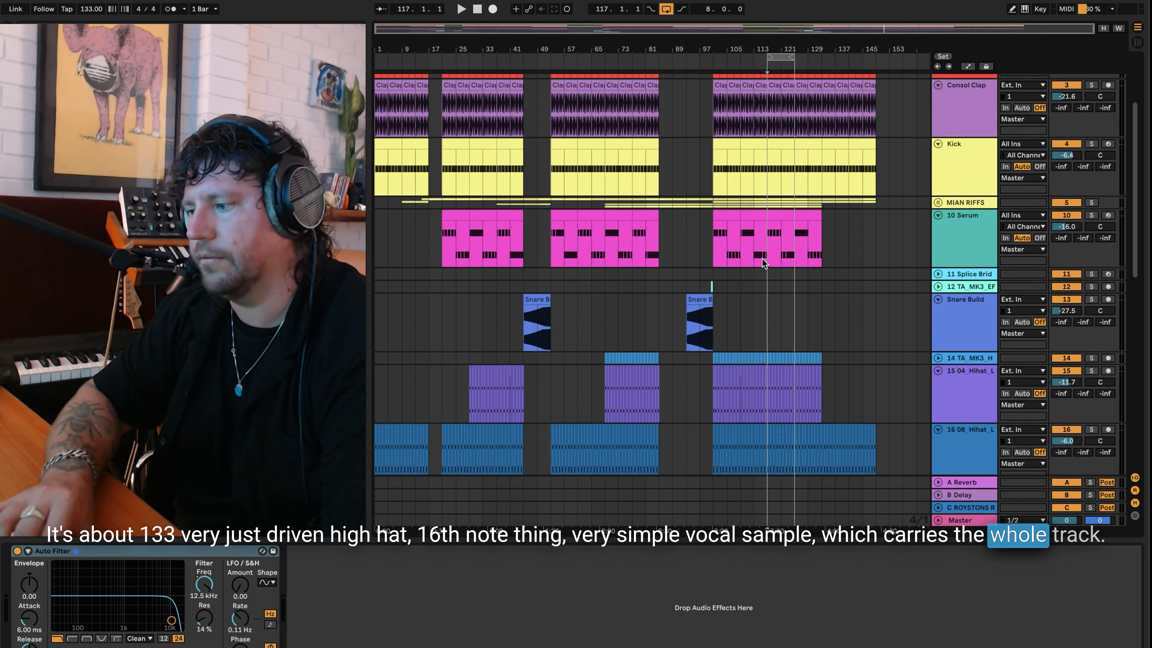
scroll(766, 254, "up", 3)
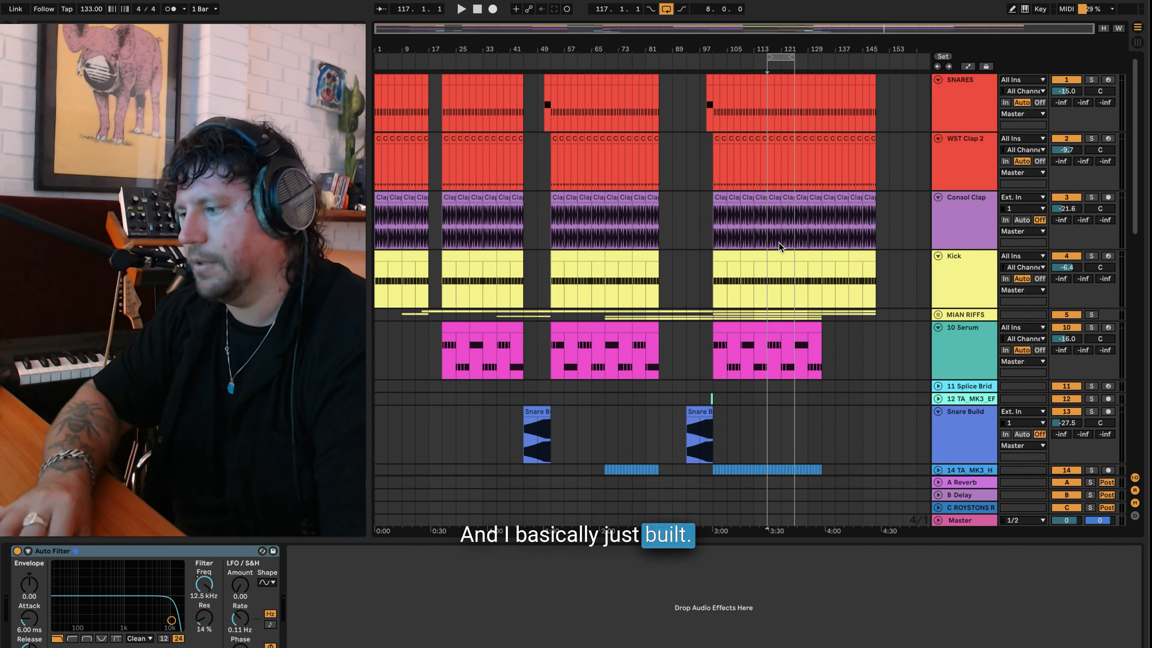
scroll(778, 243, "down", 10)
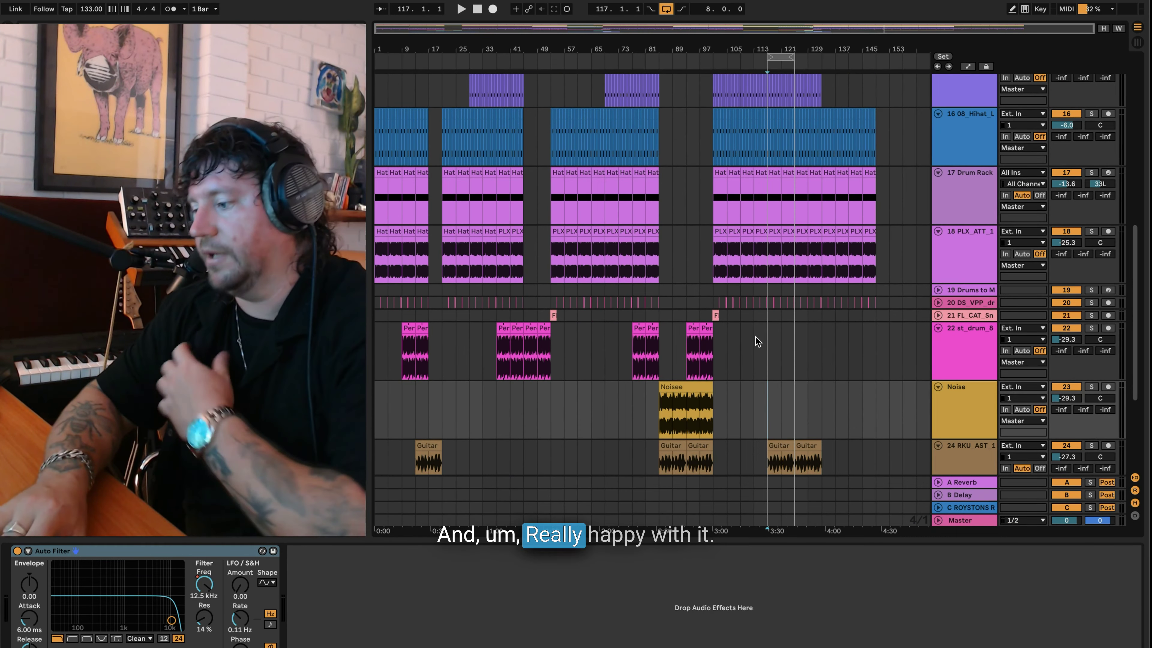
left_click(765, 341)
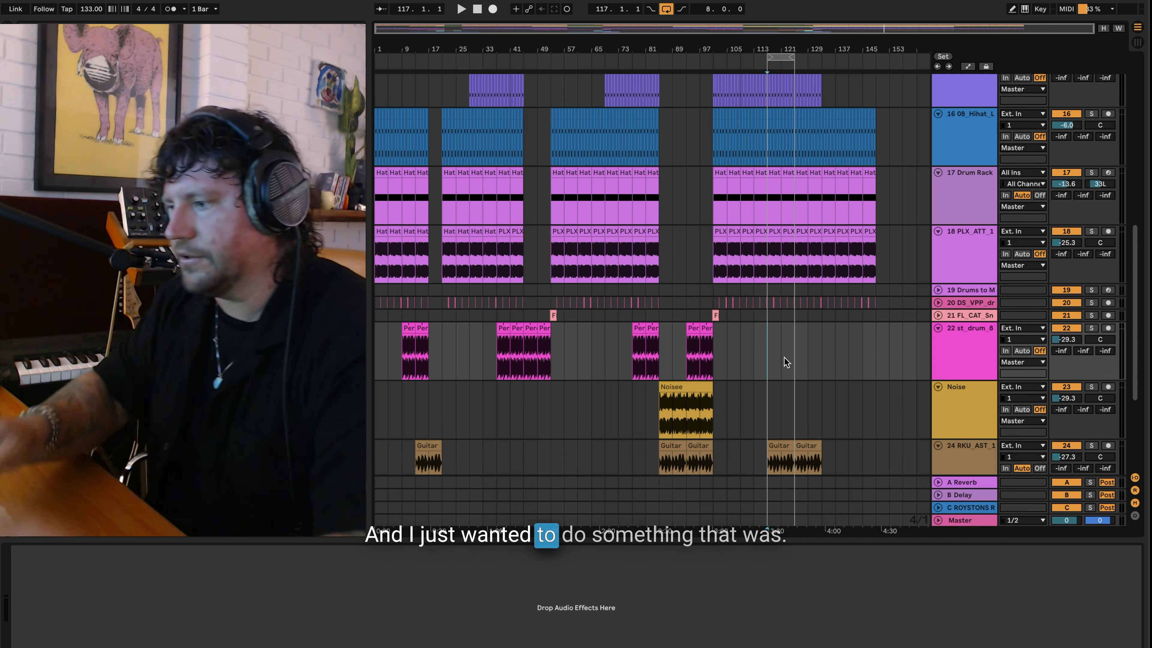
left_click(762, 347)
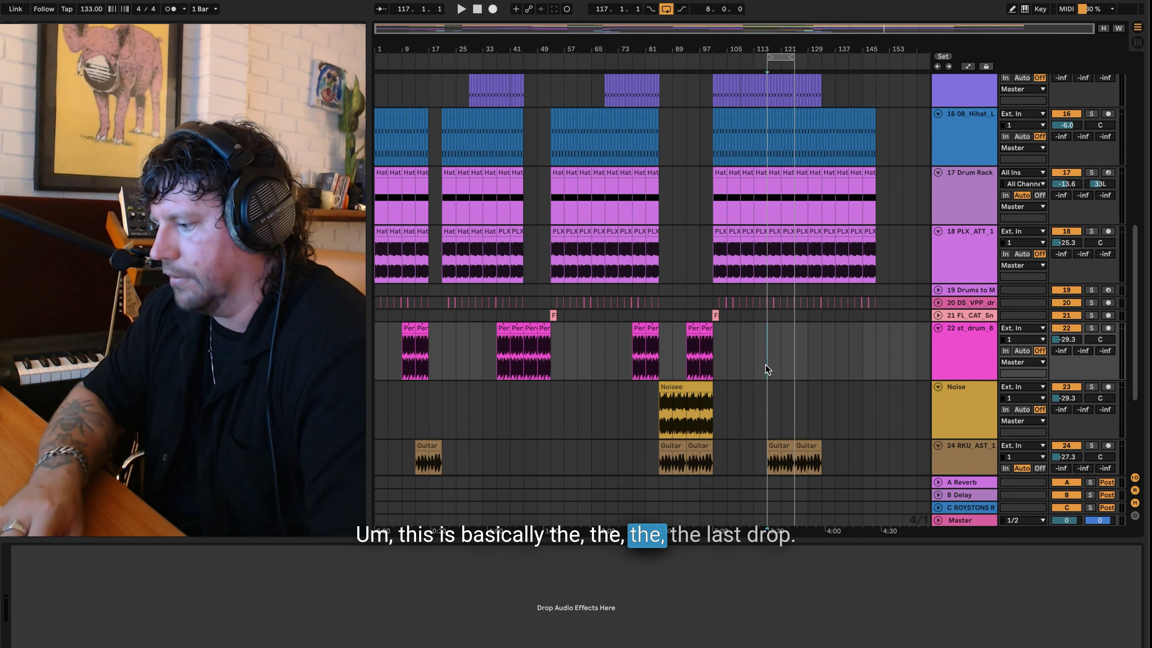
- Play the looped last drop from bar 117 with all tracks and stop playback
key("space")
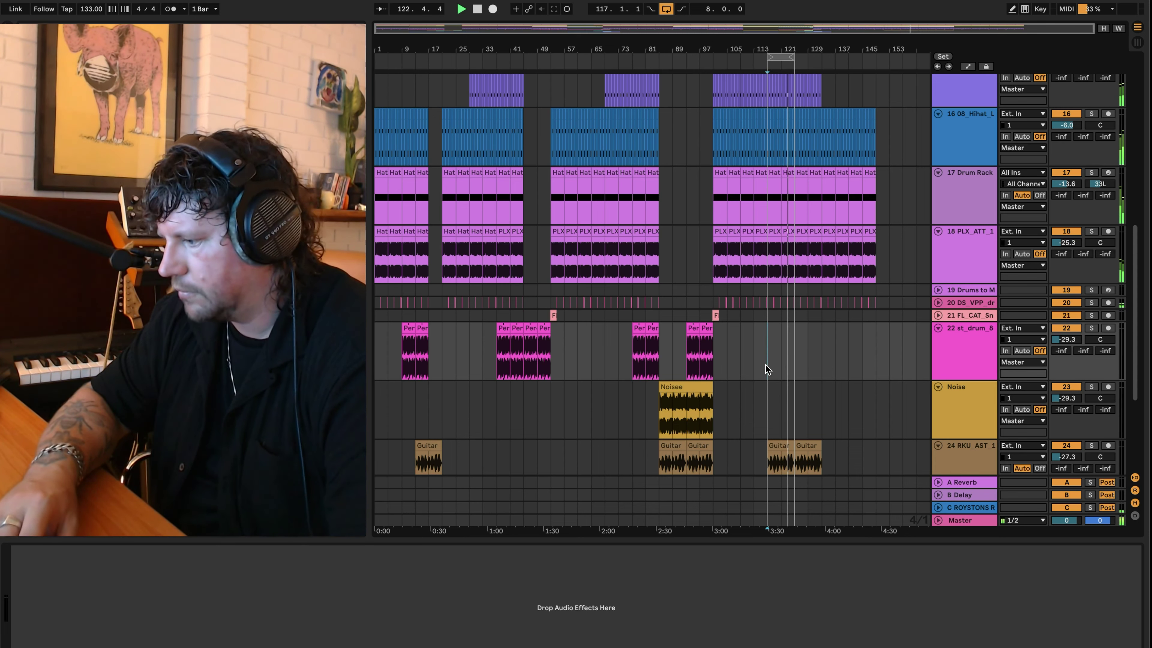
scroll(776, 365, "up", 2)
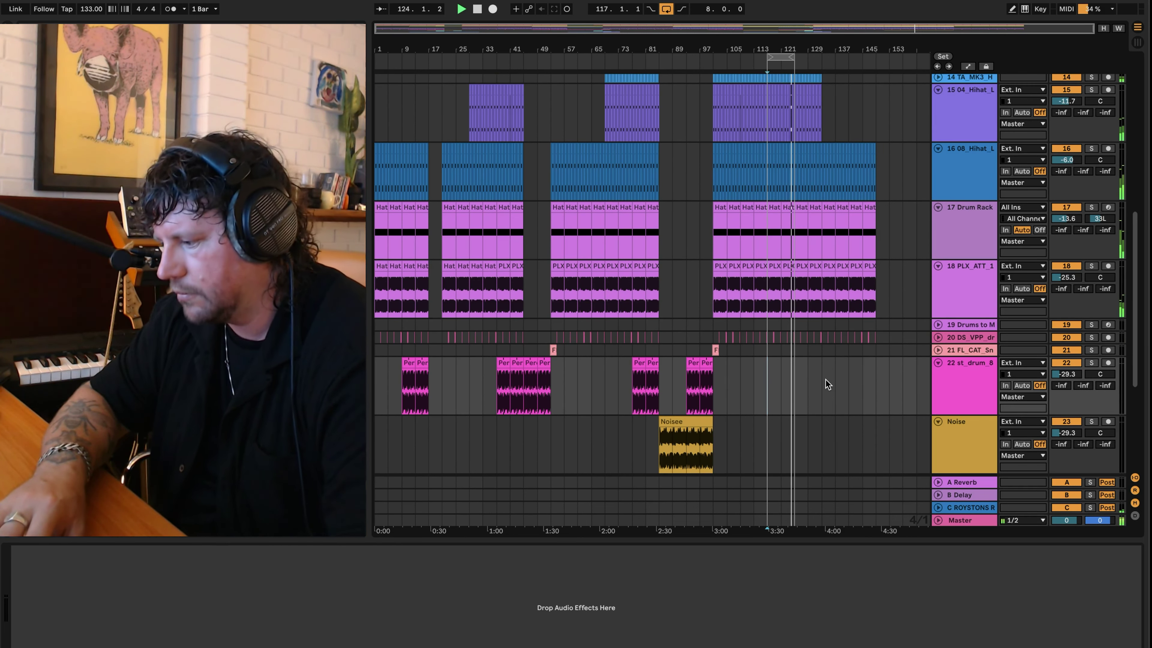
key("space")
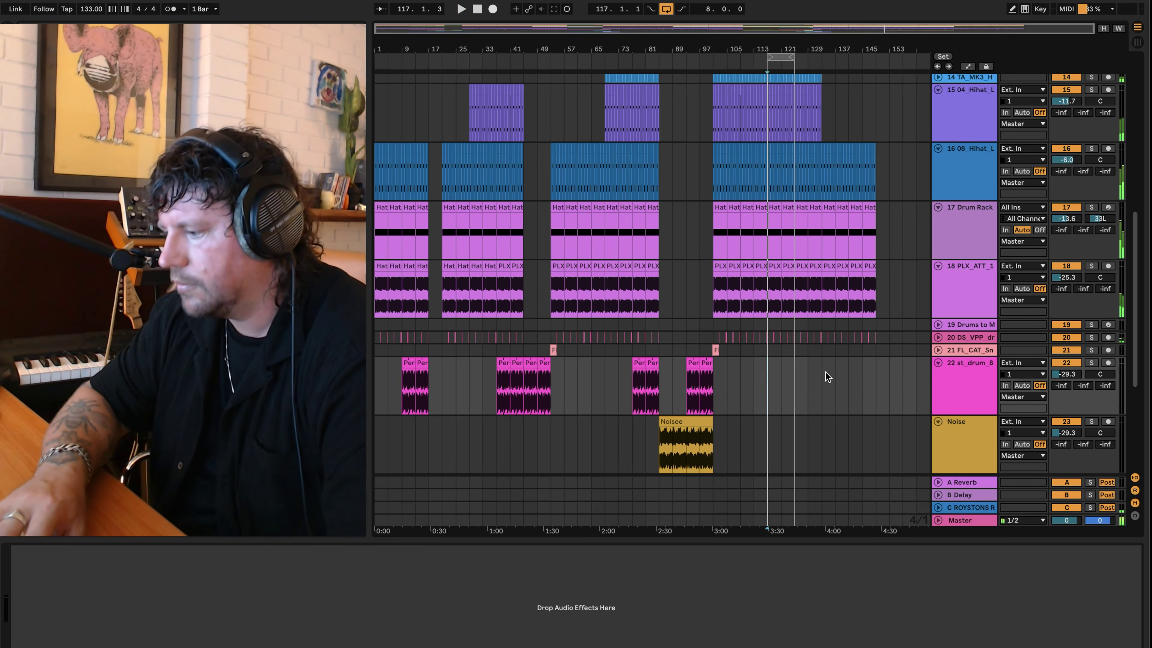
left_click(825, 374)
left_click(763, 380)
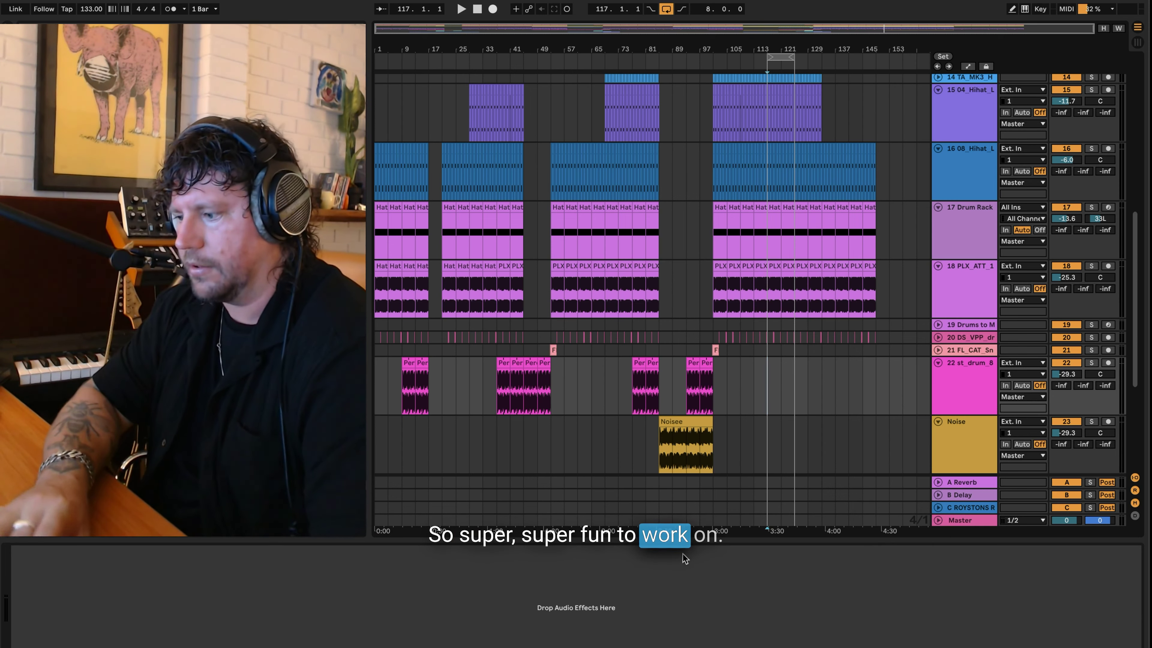
- Unfold the MIAN RIFFS group and play it soloed, inspecting the 6 UVPC_120 vocal track and the 8 Vital Leads clip at bar 117
scroll(771, 326, "up", 10)
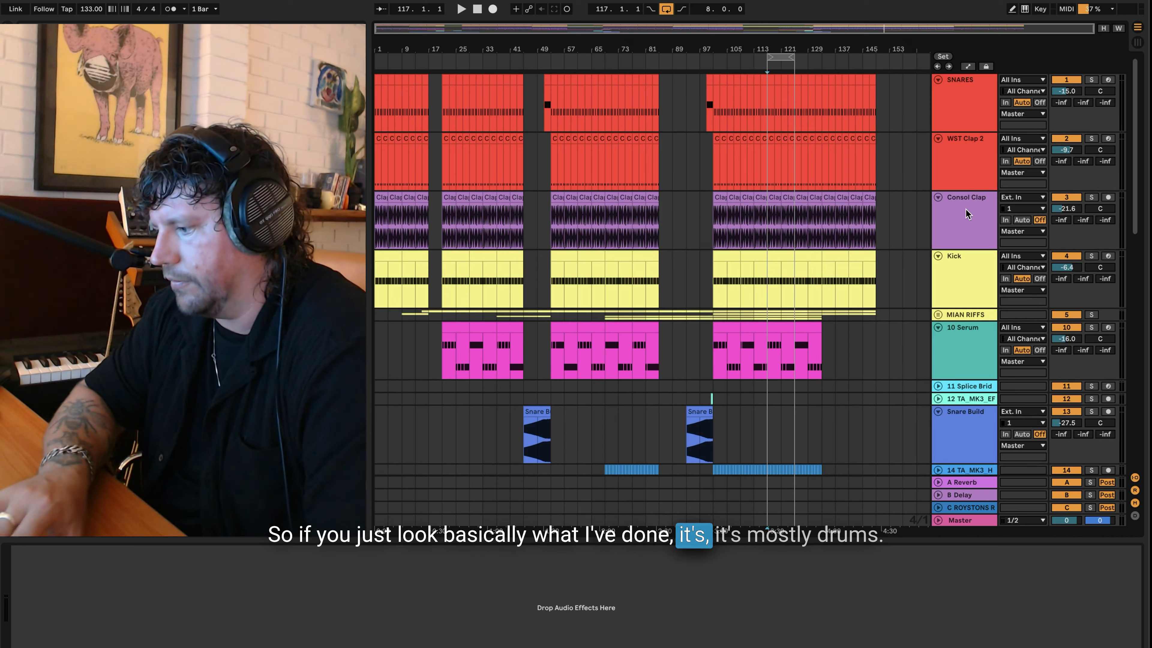
scroll(936, 202, "down", 3)
left_click(938, 201)
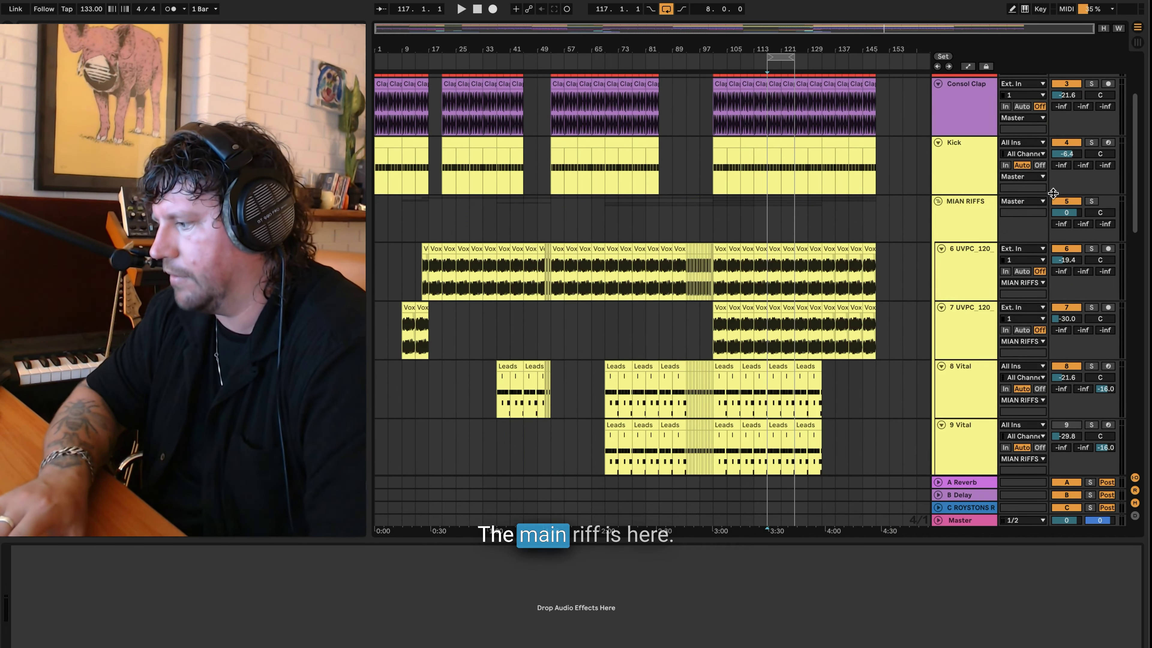
key("space")
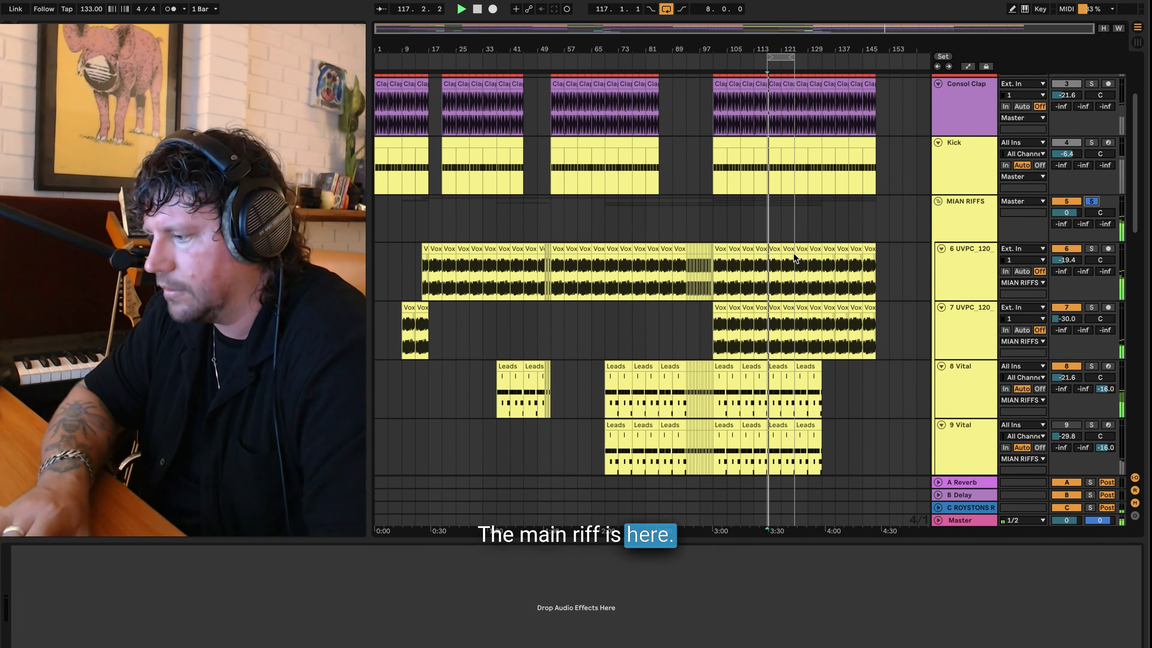
left_click(961, 256)
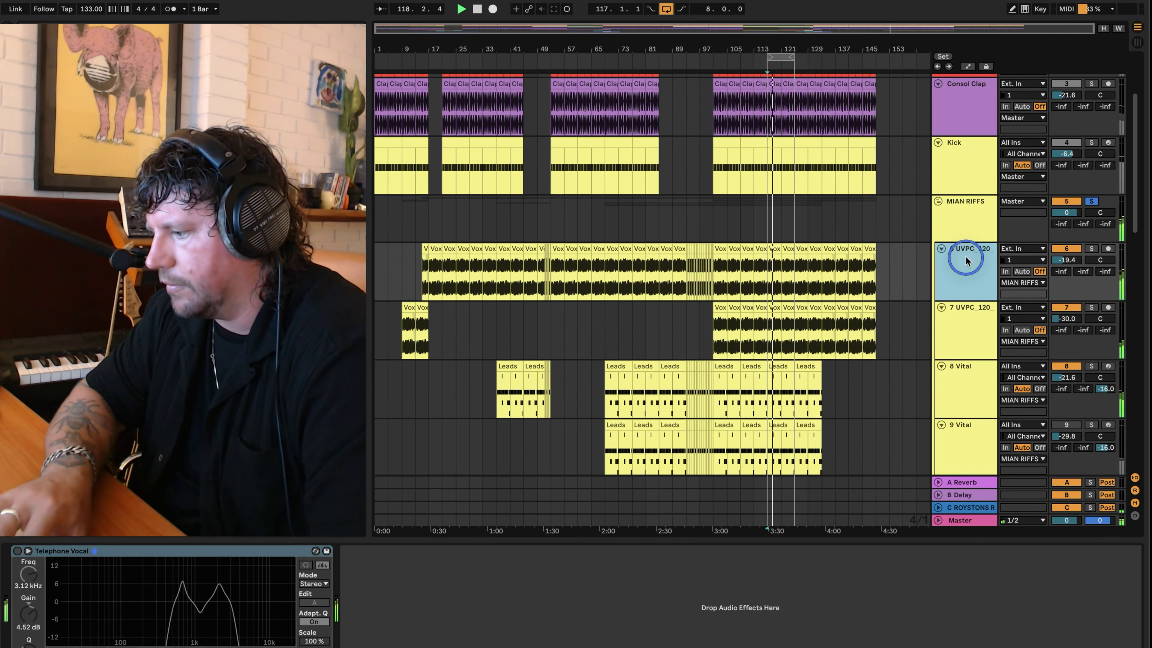
left_click_drag(787, 47, 726, 29)
left_click(655, 363)
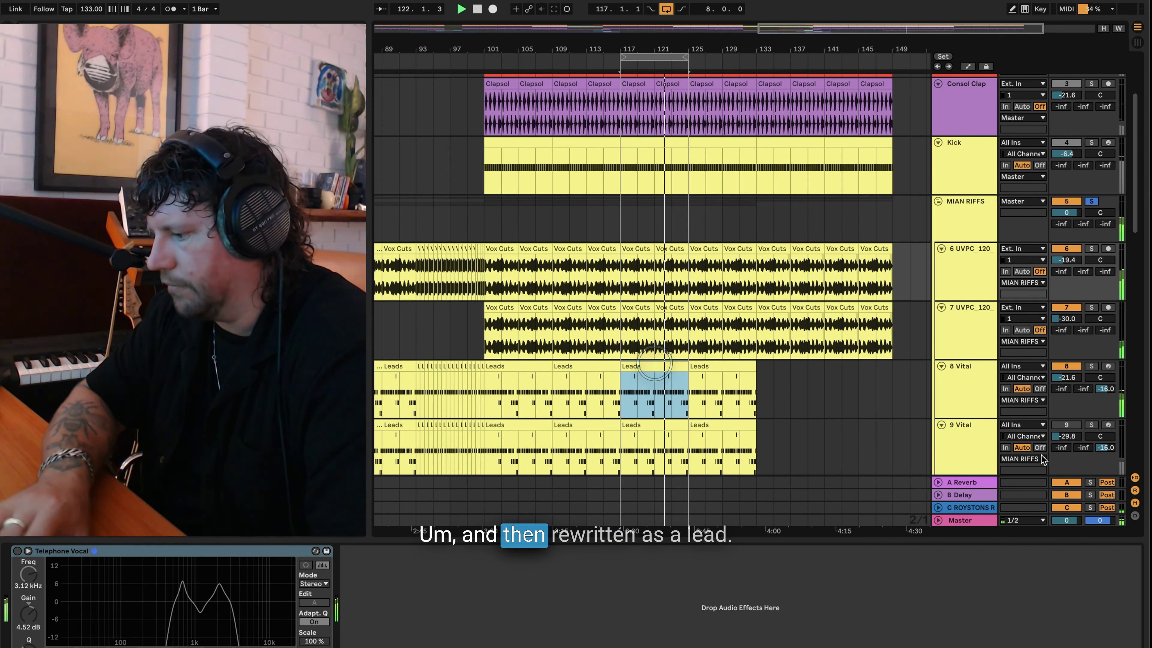
- Compare the 8 Vital and 9 Vital leads by soloing them together and individually during playback
left_click(1091, 365)
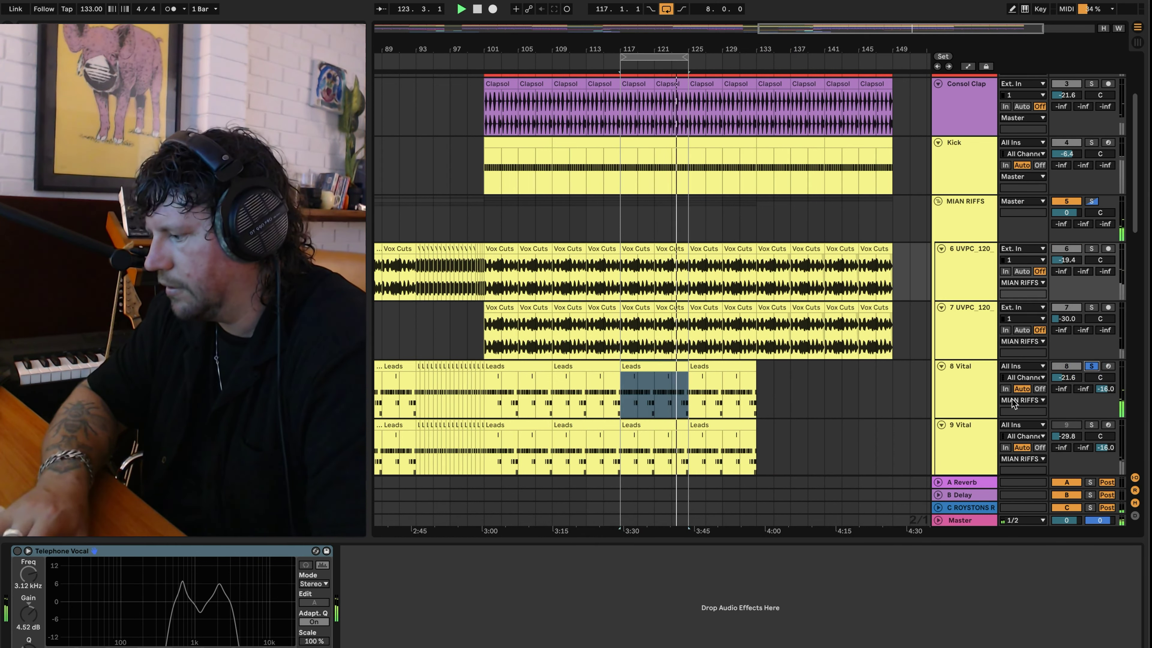
left_click(1091, 425)
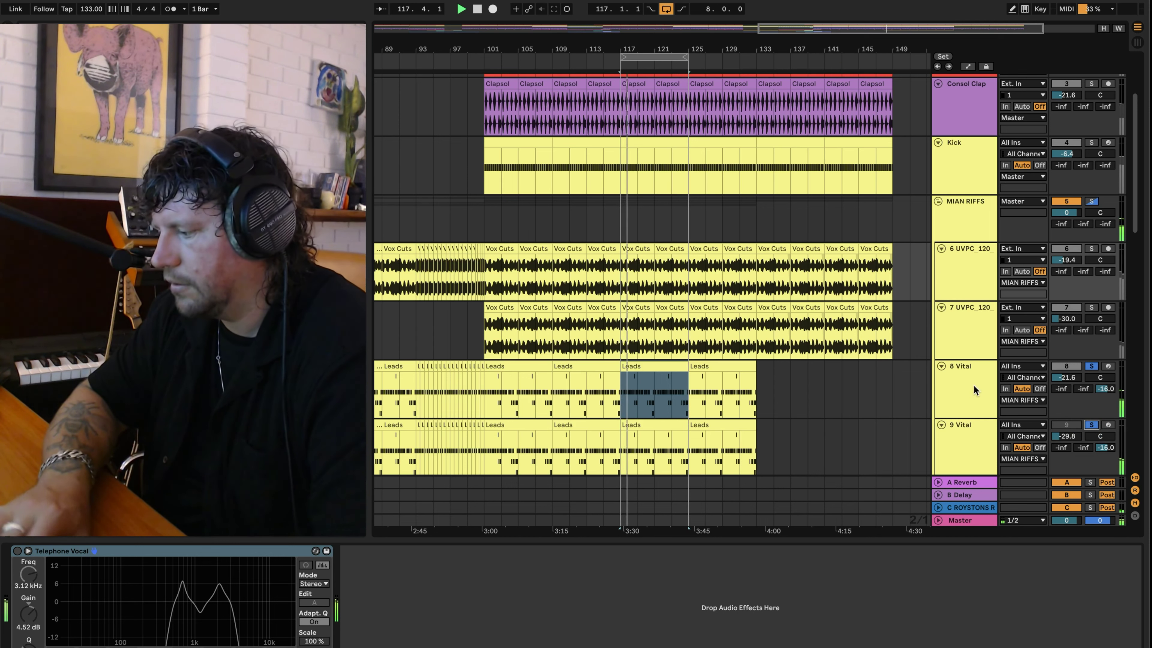
left_click(1091, 424)
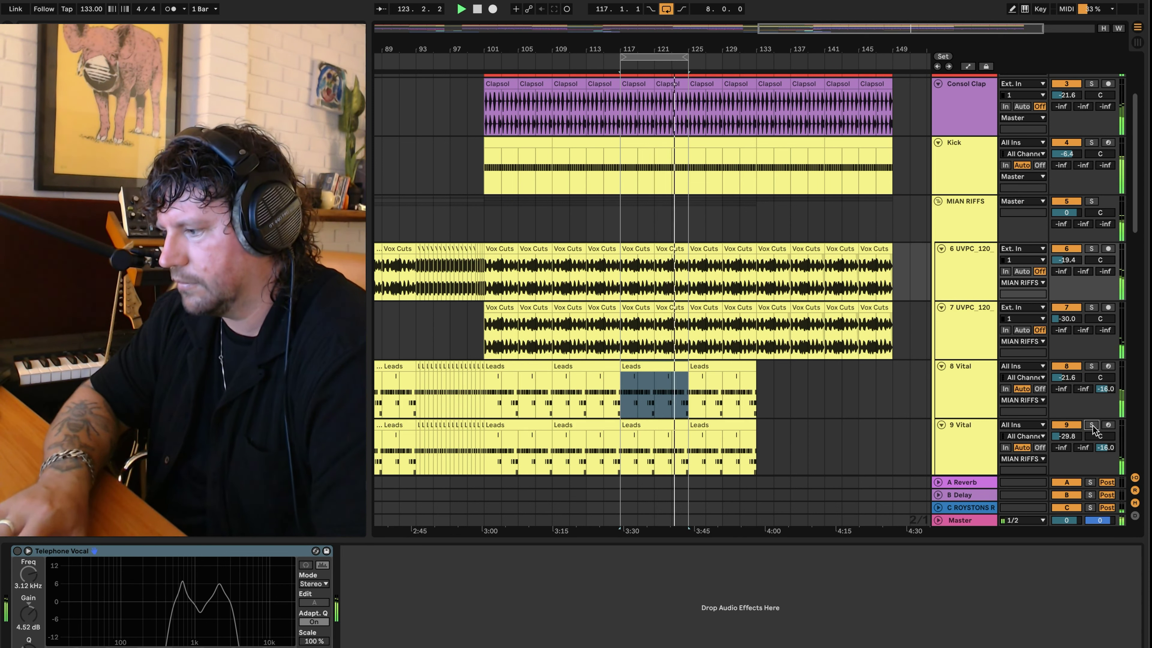
left_click(1092, 425)
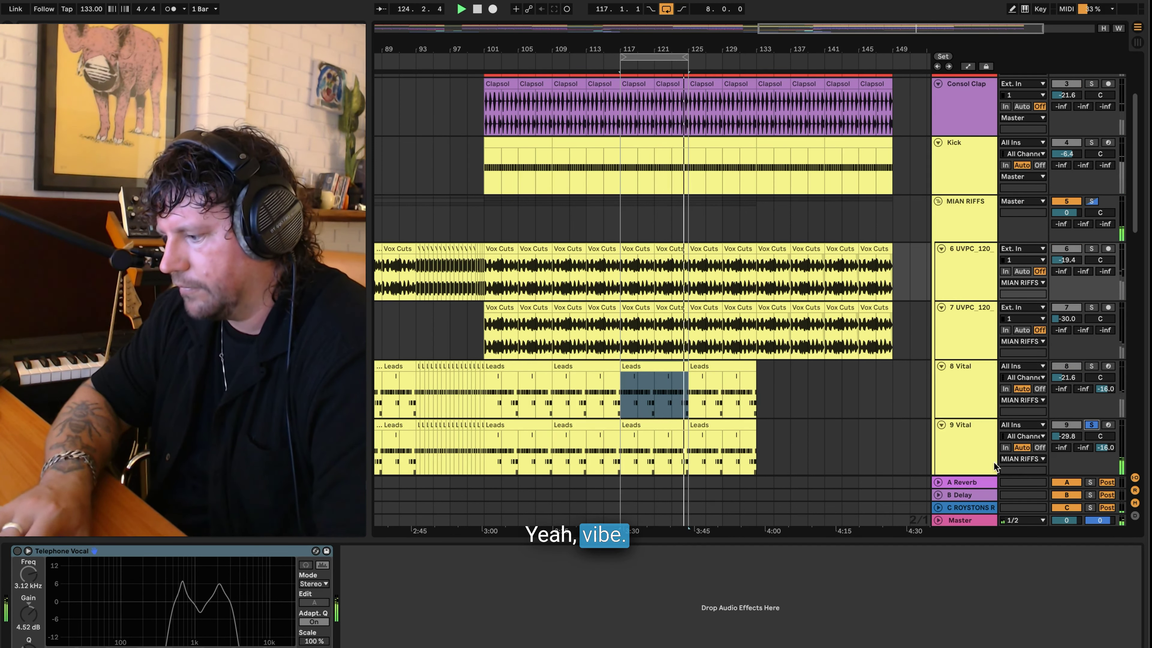
left_click(971, 453)
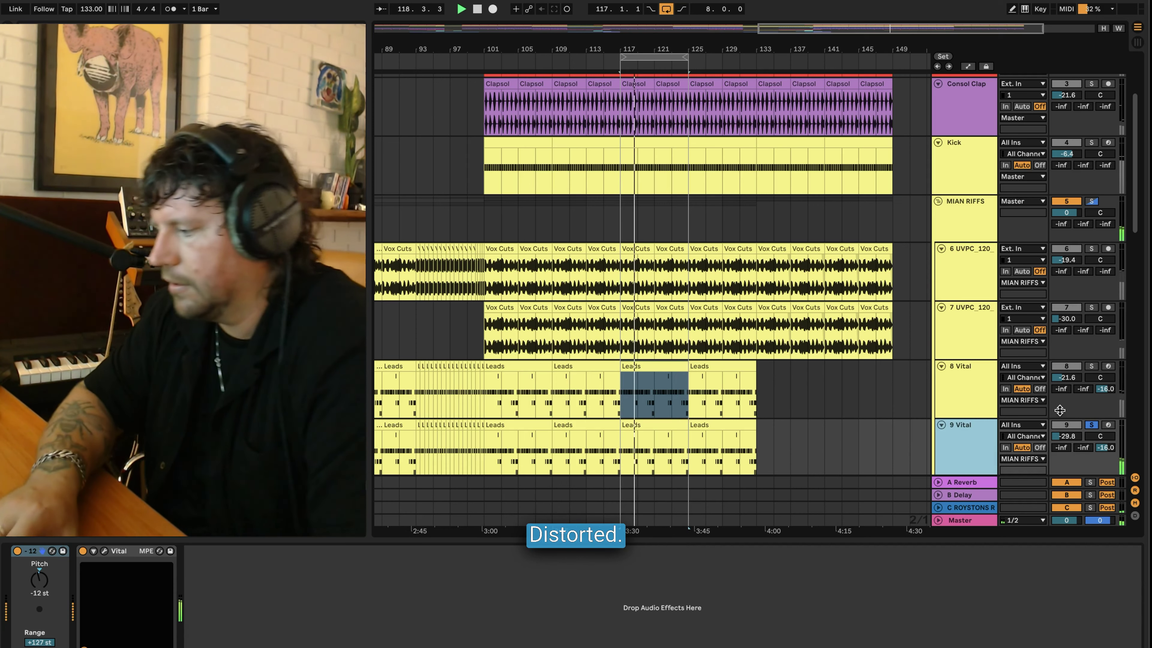
left_click(1092, 366)
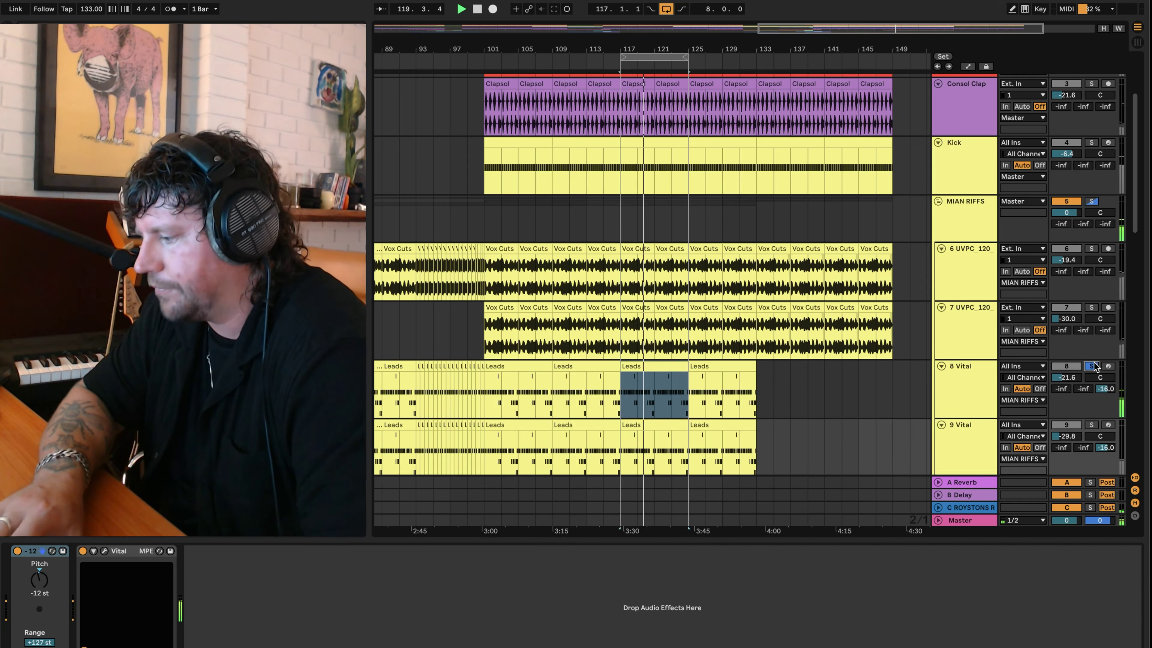
- Stop playback with the lead solos cleared and fold the MIAN RIFFS group
scroll(957, 340, "up", 3)
key("space")
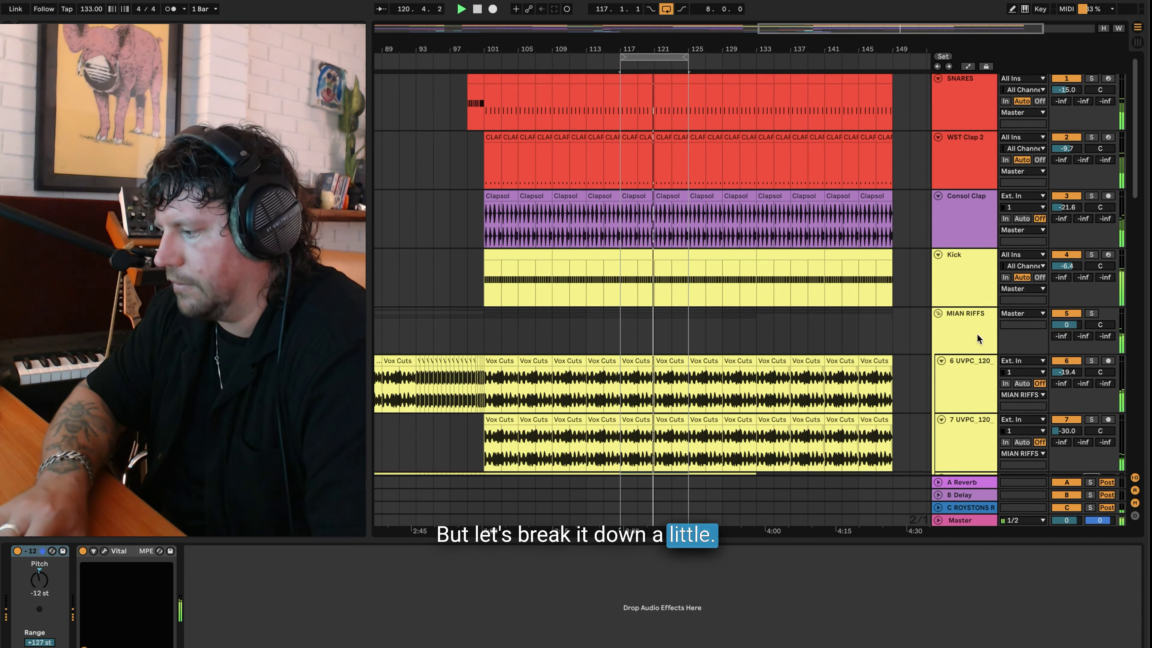
left_click(938, 313)
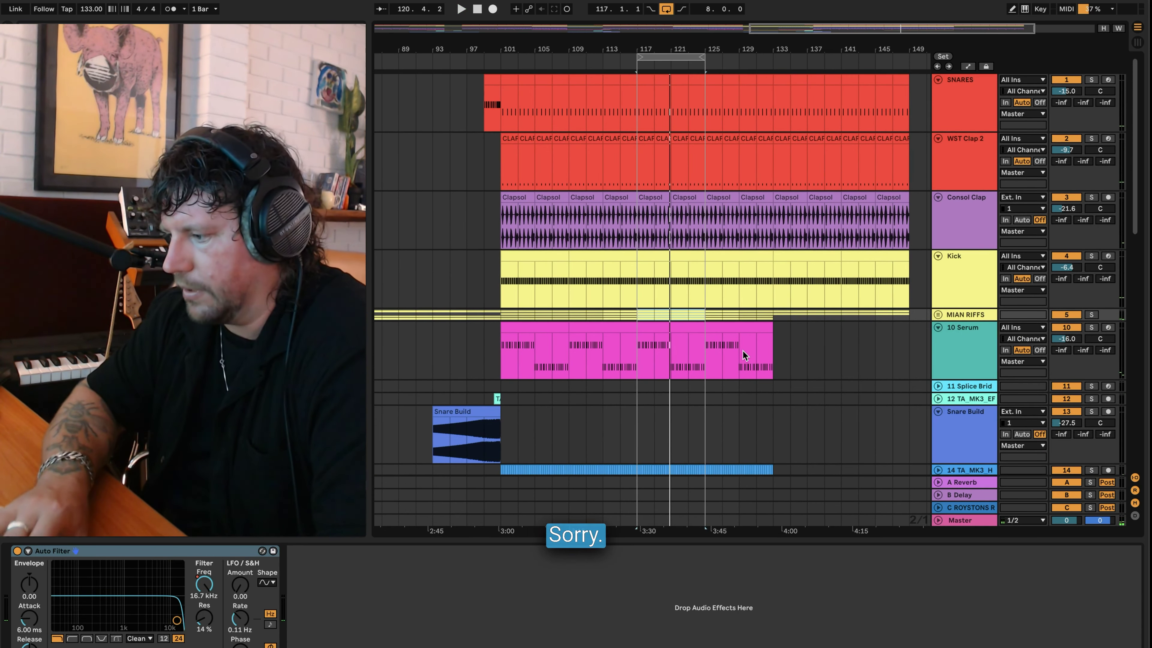
- Solo the Kick track, play the loop from bar 117, and select its clip to show the kick's devices
left_click_drag(660, 52, 660, 63)
left_click_drag(586, 72, 626, 104)
left_click(1087, 249)
left_click(1092, 256)
key("space")
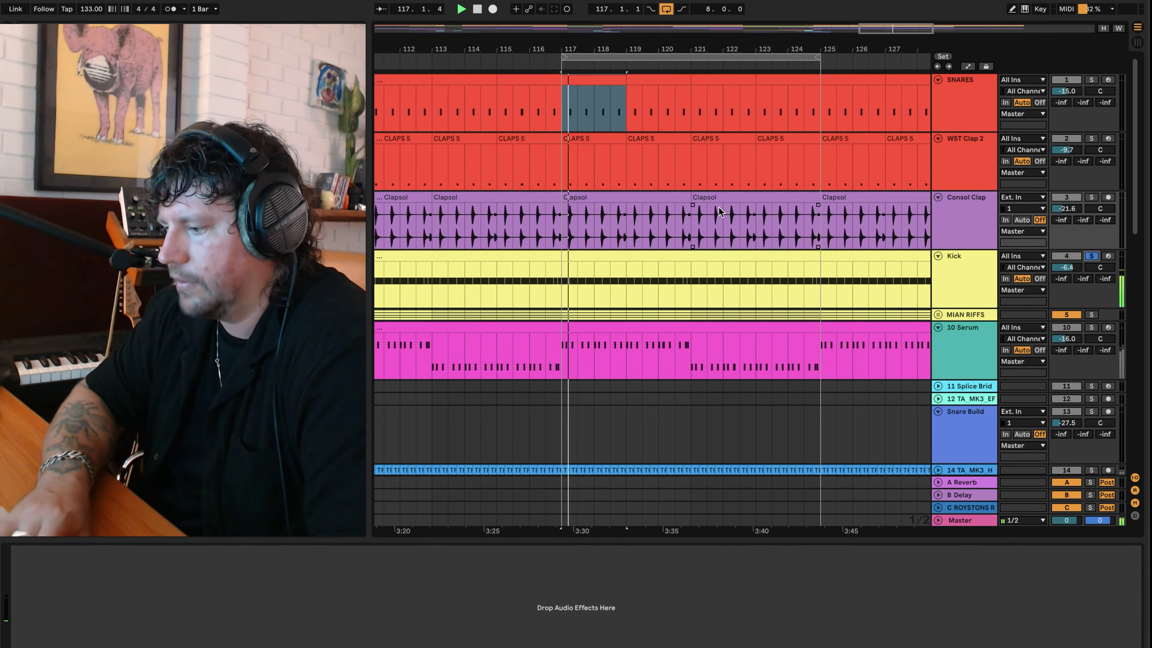
left_click(621, 254)
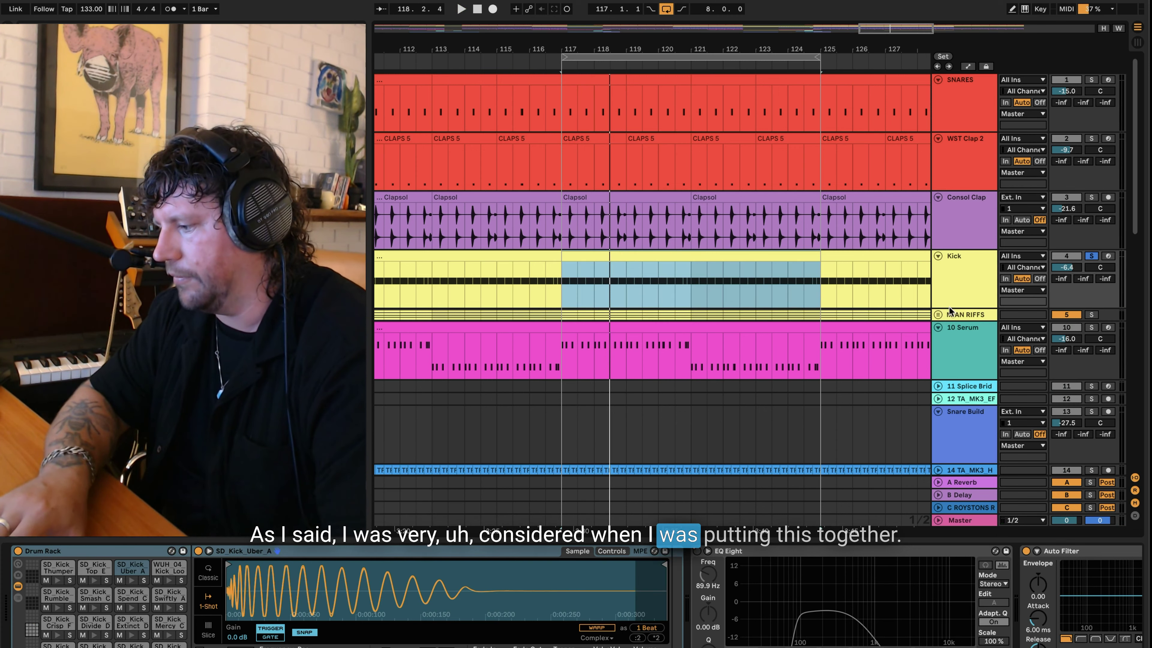
- Look through the Kick track's Drum Rack pads and return to the bank holding the SD_Kick samples
left_click(479, 605)
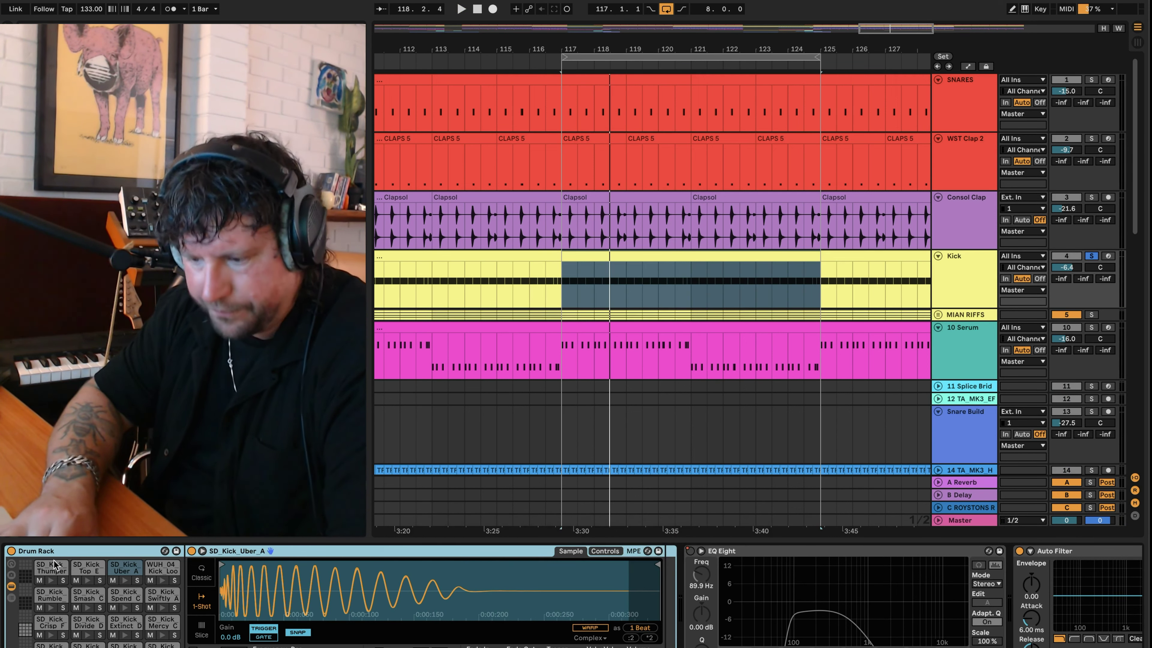
scroll(91, 599, "up", 3)
scroll(150, 631, "right", 3)
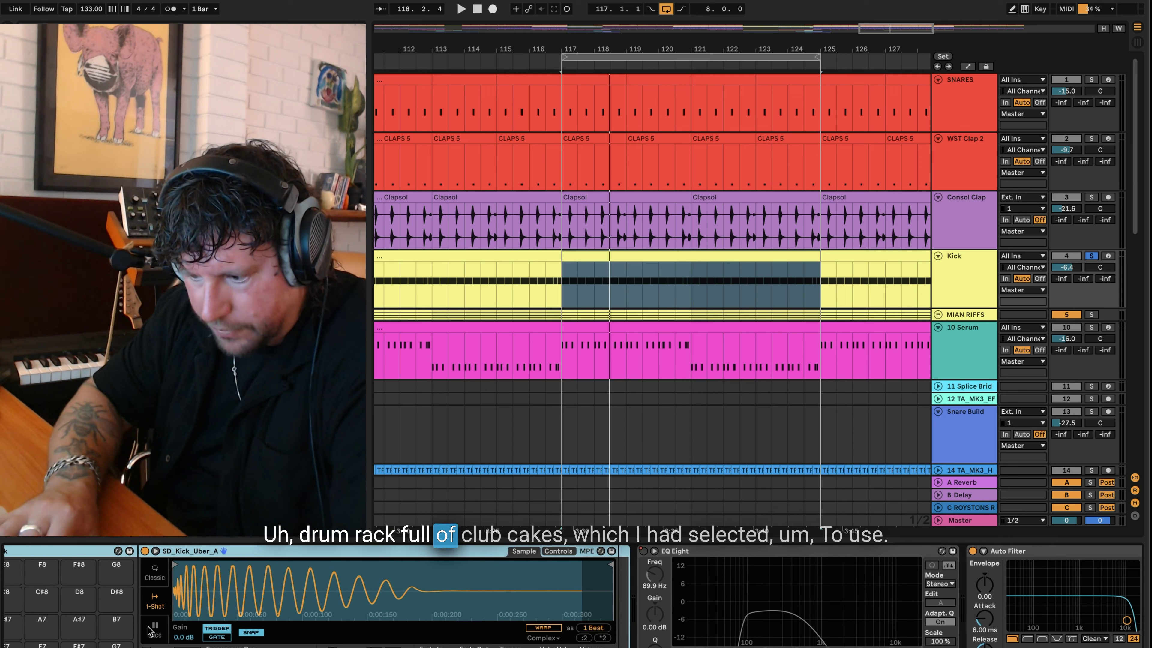
scroll(59, 622, "left", 3)
scroll(49, 617, "down", 5)
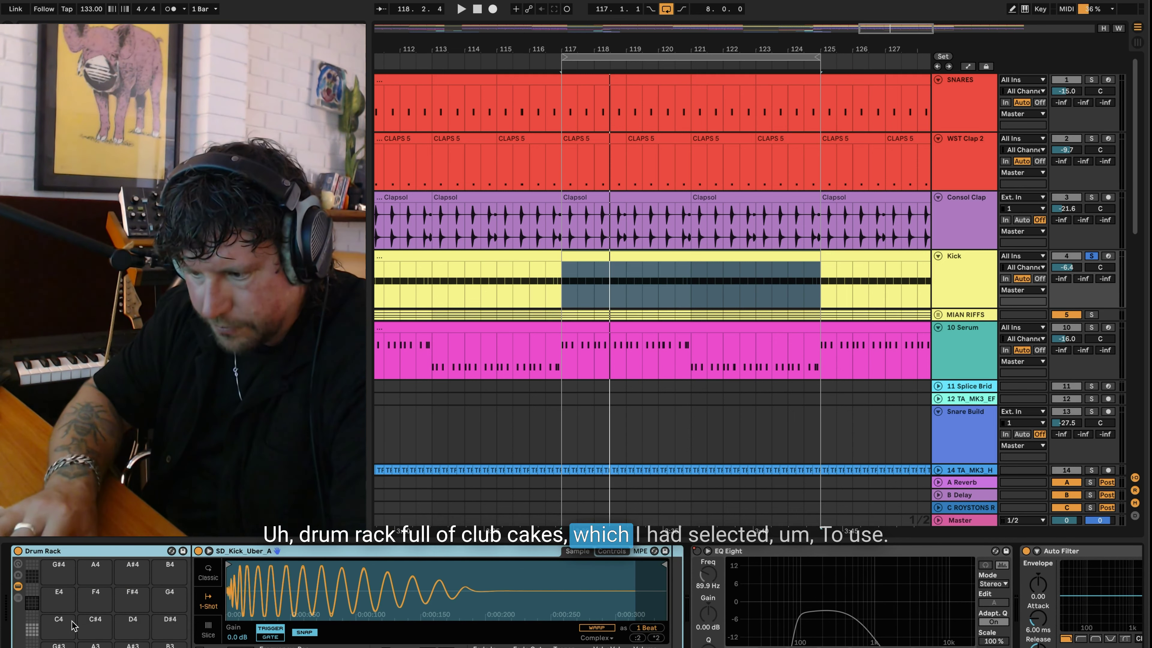
left_click(31, 633)
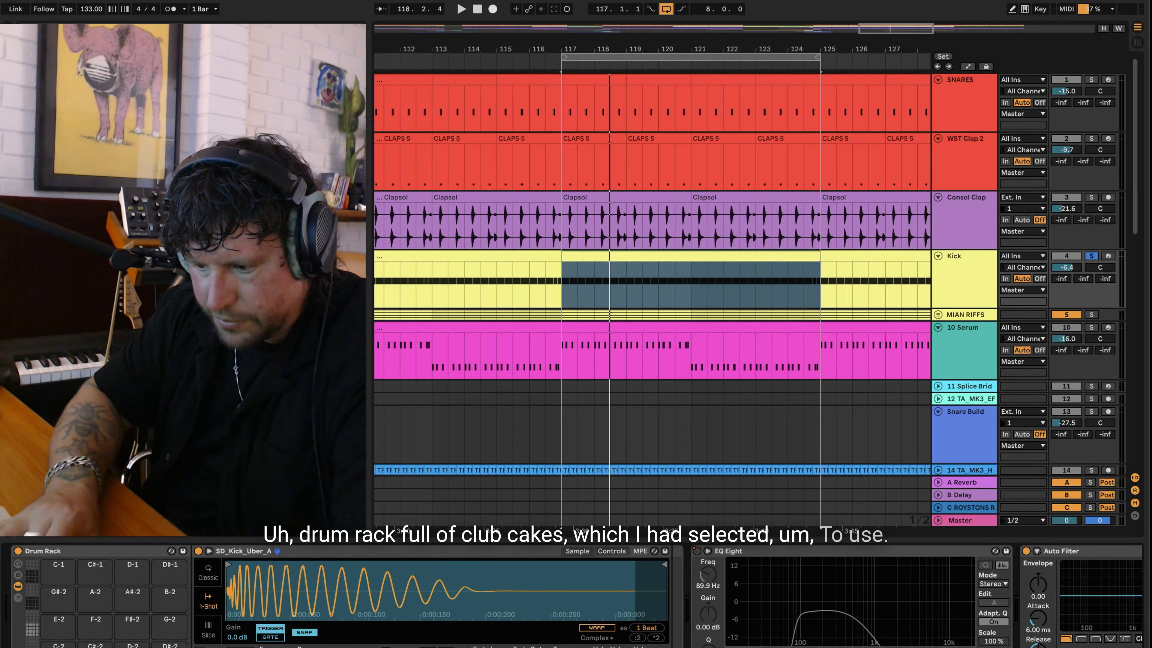
left_click(31, 644)
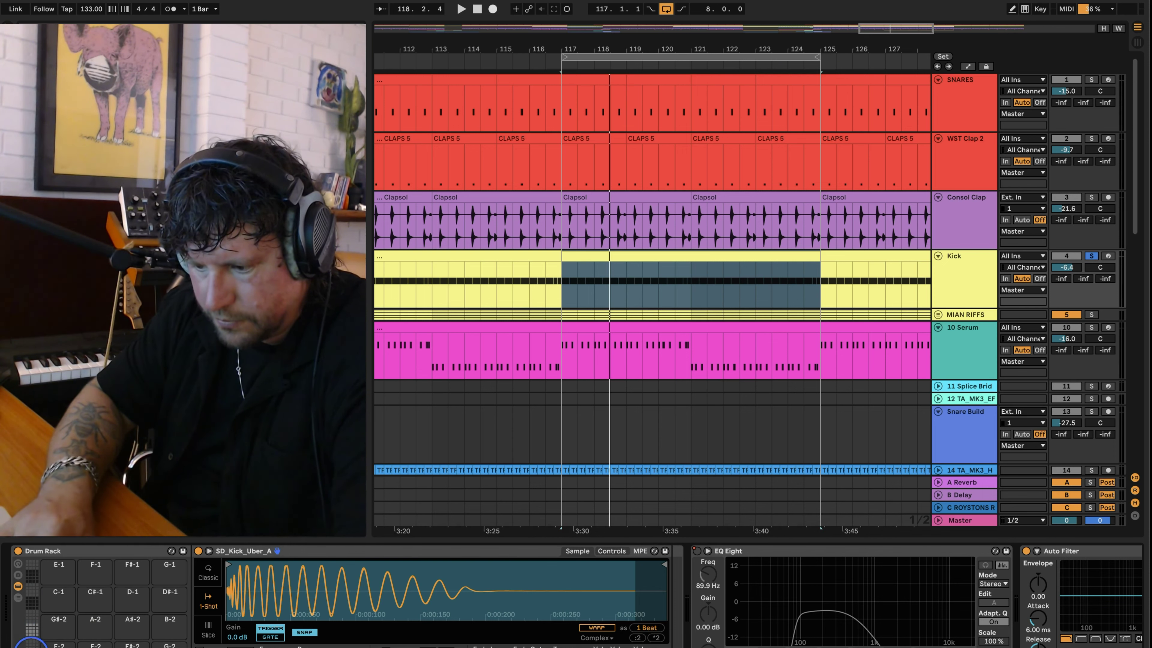
left_click(31, 629)
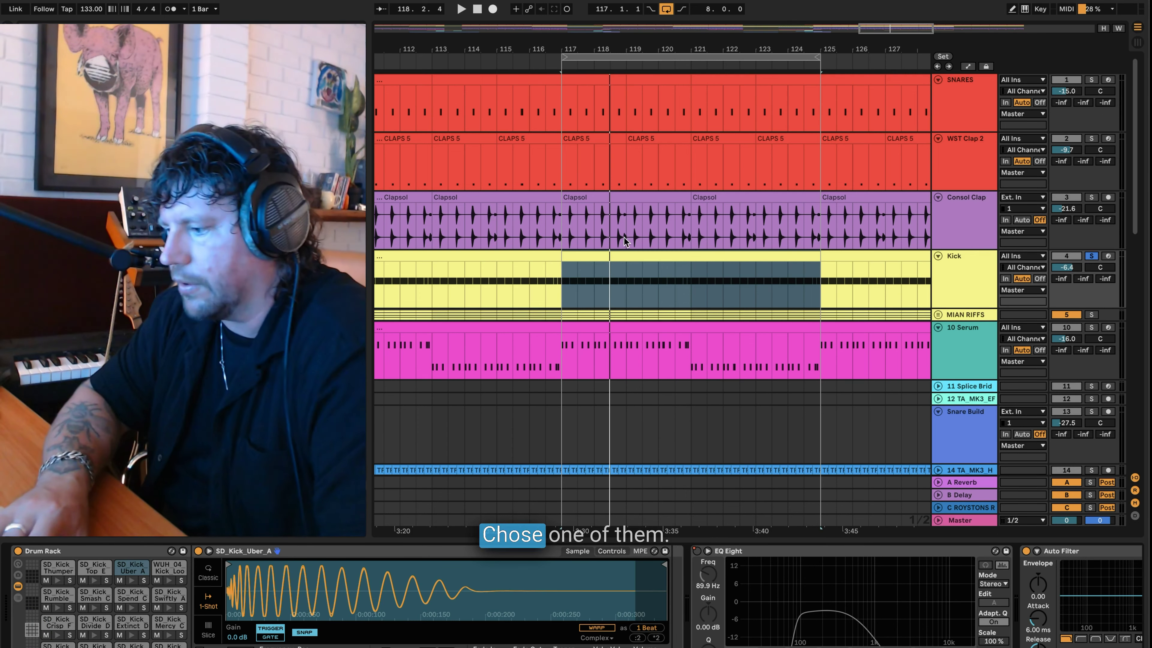
- Play the loop and add the WST Clap 2 and SNARES tracks to the soloed Kick
key("space")
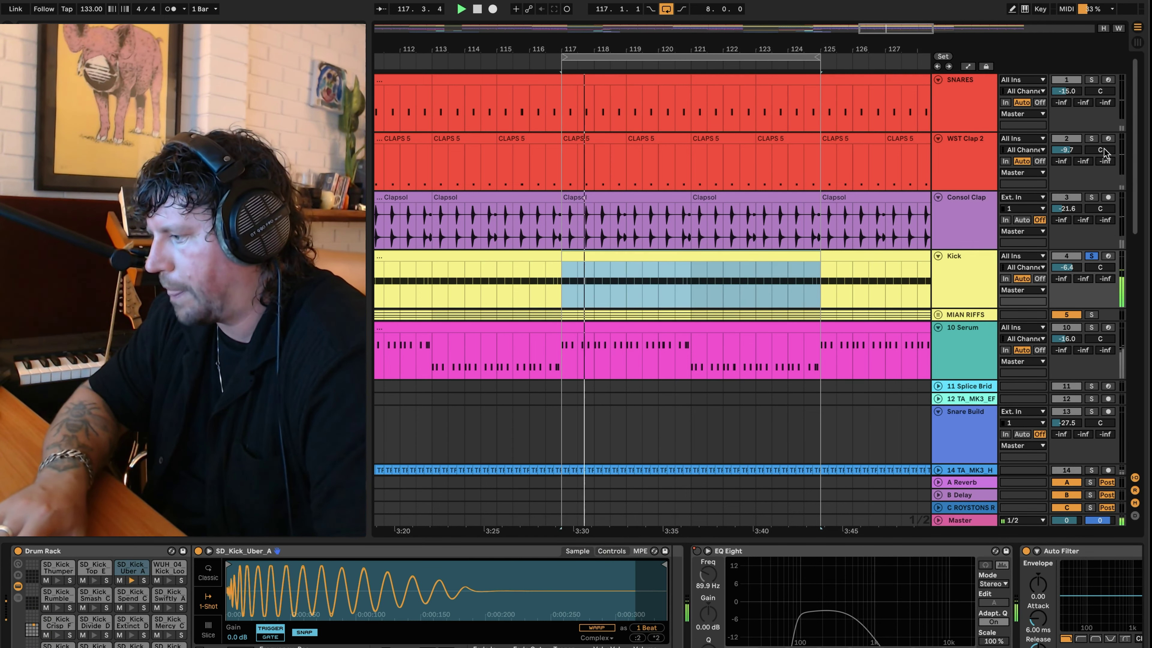
left_click(1091, 139)
left_click(1091, 79)
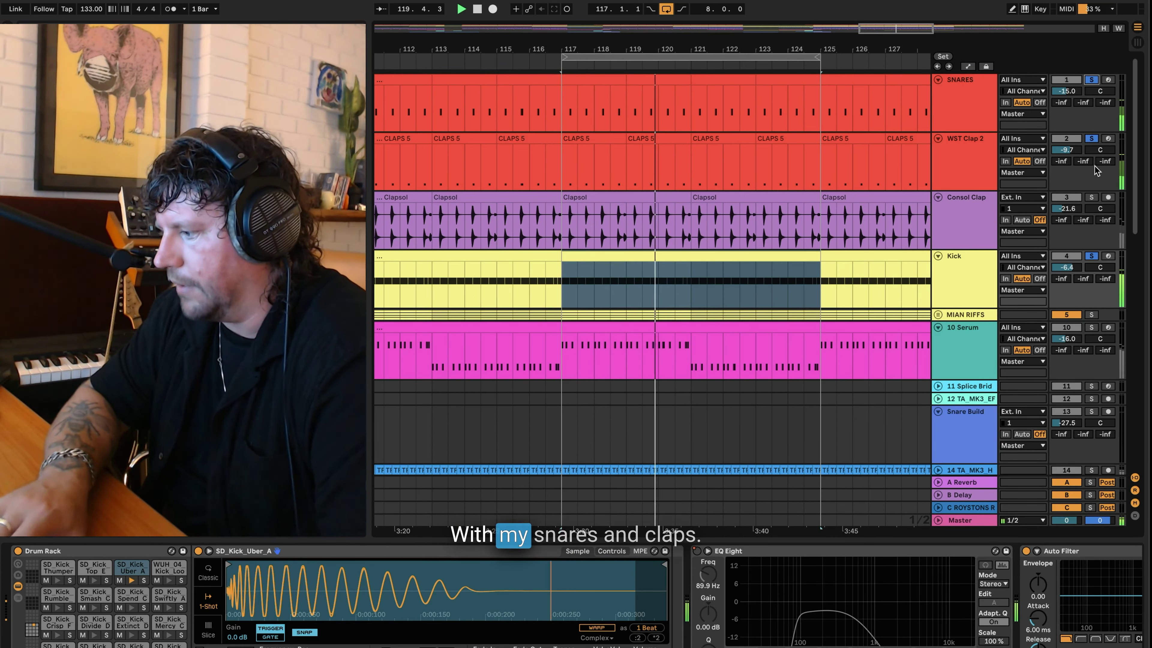
- Add the Consol Clap track to the solo and show the devices of the WST Clap 2 and SNARES tracks
left_click(1091, 198)
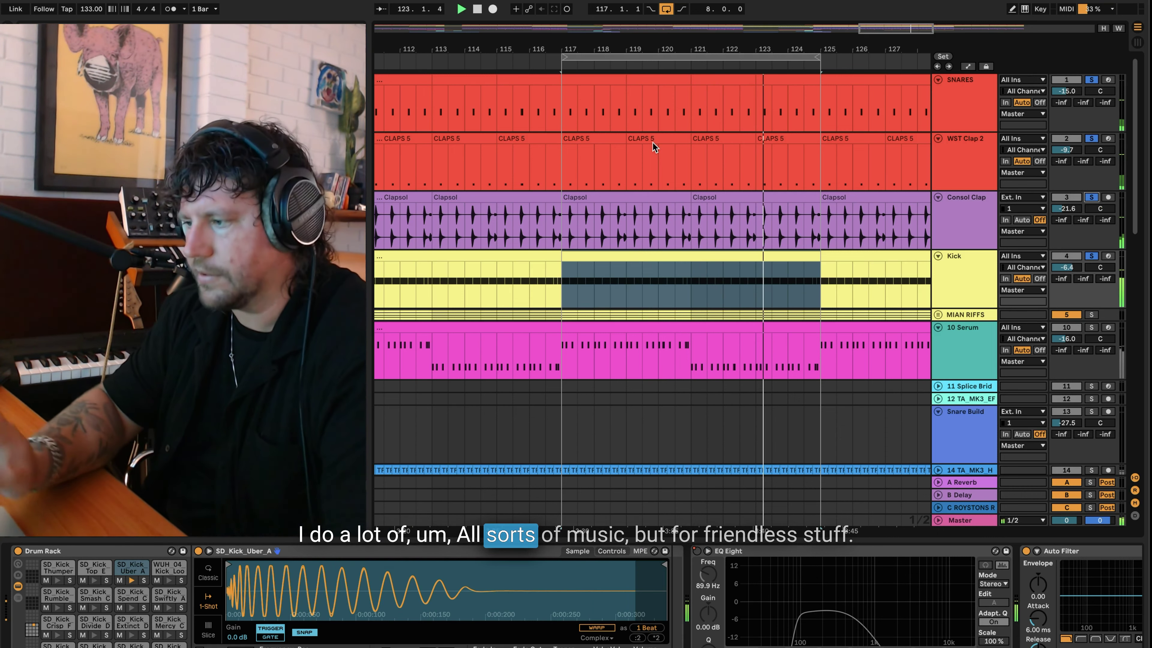
scroll(671, 136, "right", 1)
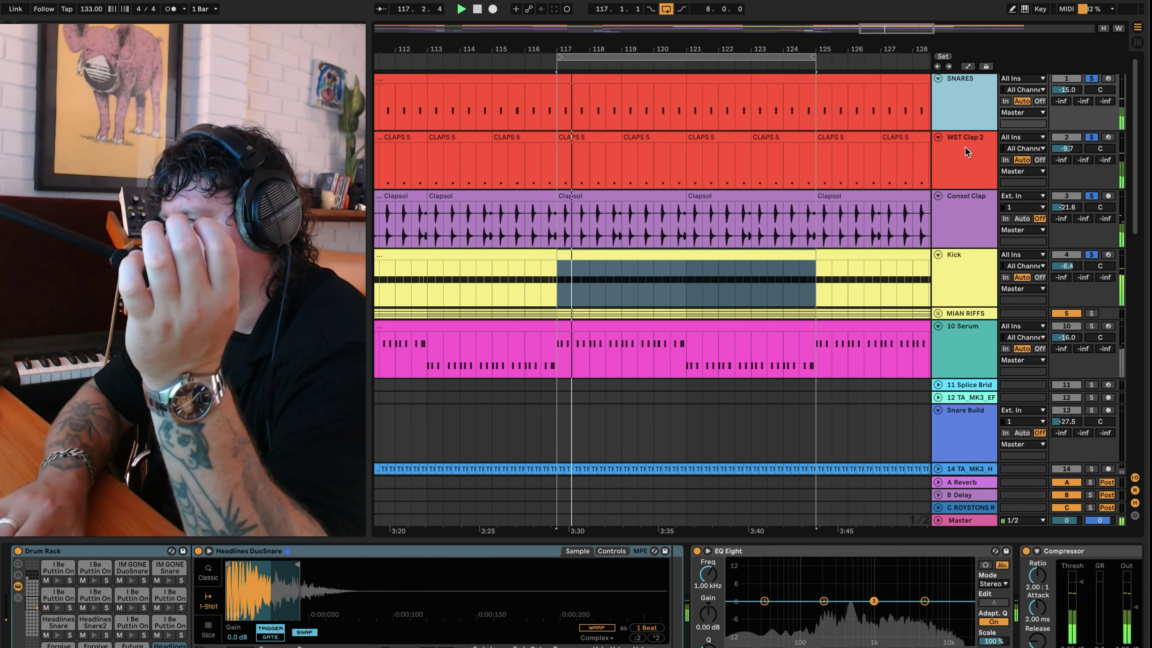
left_click(963, 155)
left_click(964, 91)
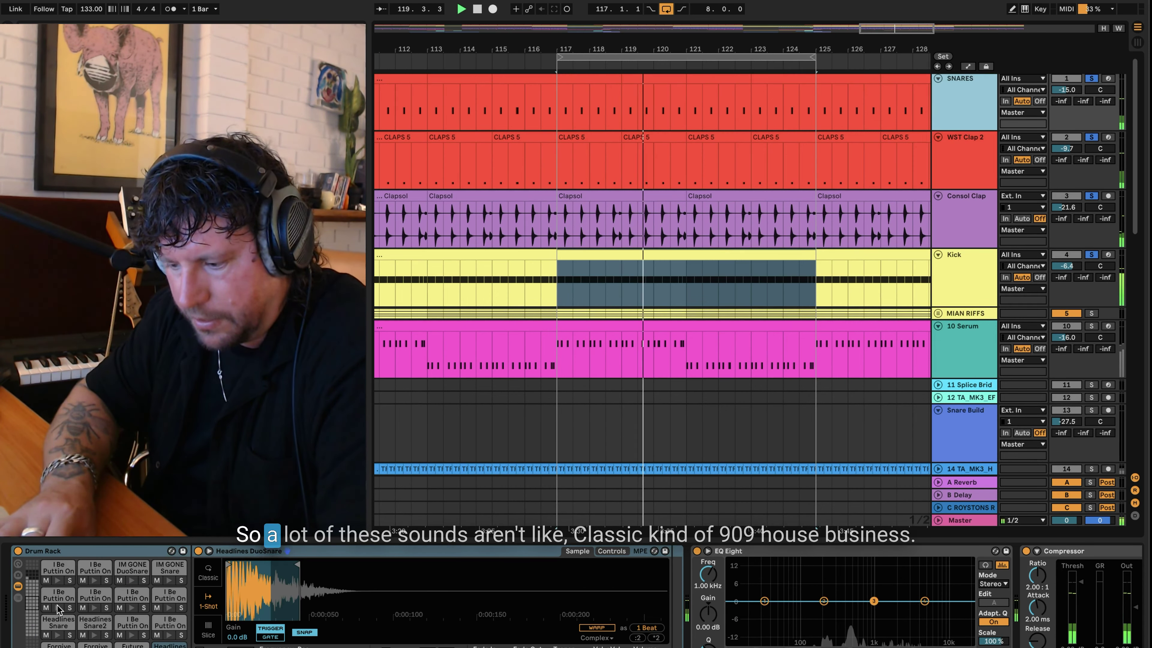
- Stop playback, clear the drum solos and place the insert marker at bar 125 on the Kick track
left_click(893, 198)
key("space")
left_click(817, 267)
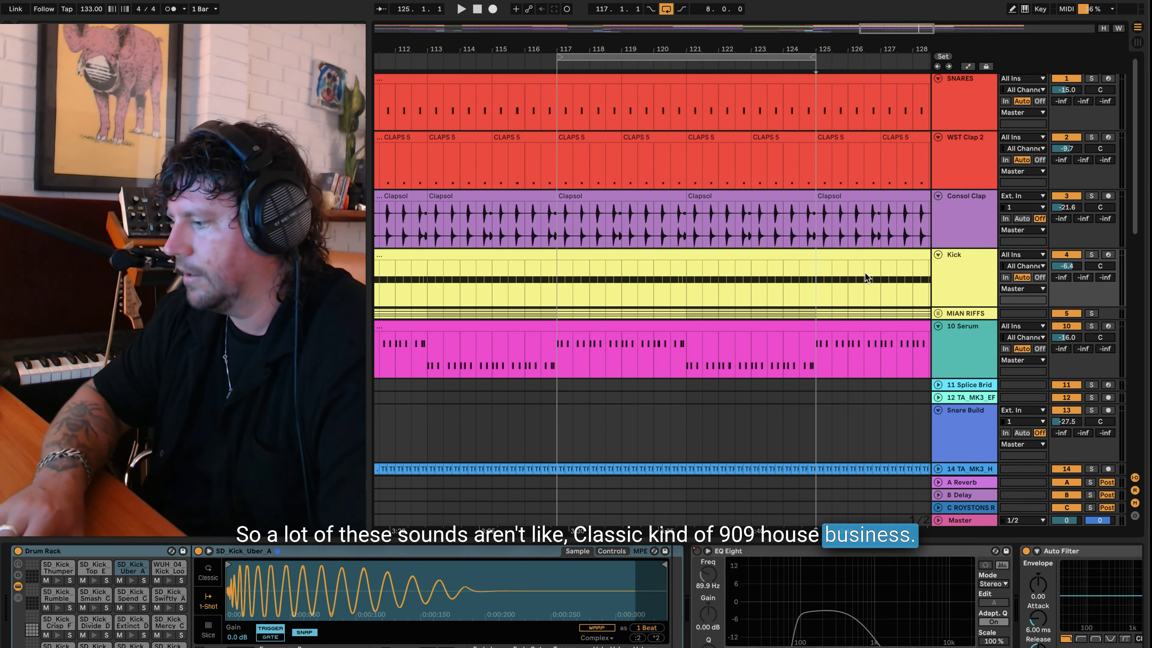
- Unfold track 14, solo the hi-hat tracks 14 to 18 together and play them
scroll(775, 333, "down", 10)
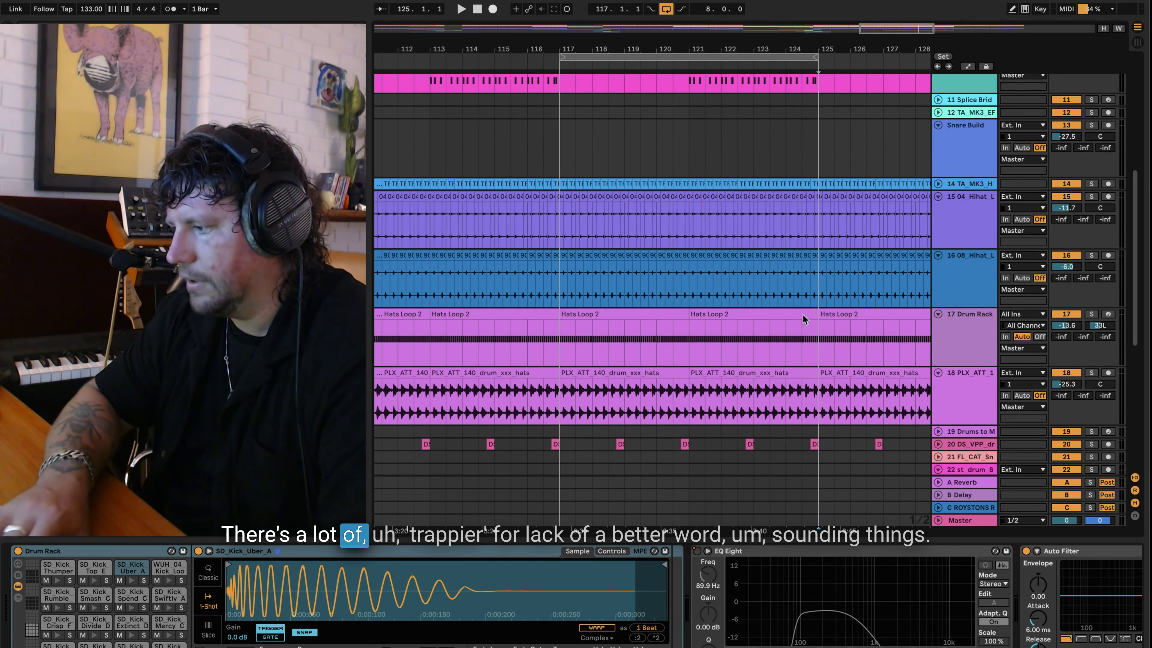
left_click(937, 183)
scroll(822, 218, "down", 5)
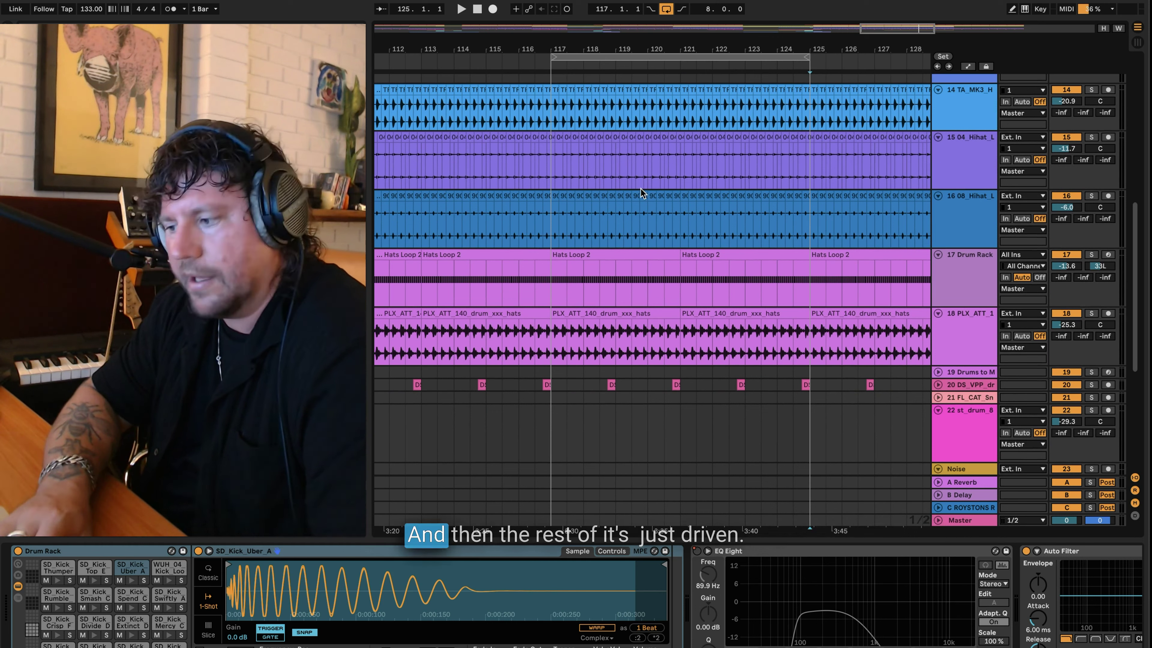
left_click_drag(567, 59, 566, 69)
left_click(1090, 89)
left_click(1090, 137, "ctrl")
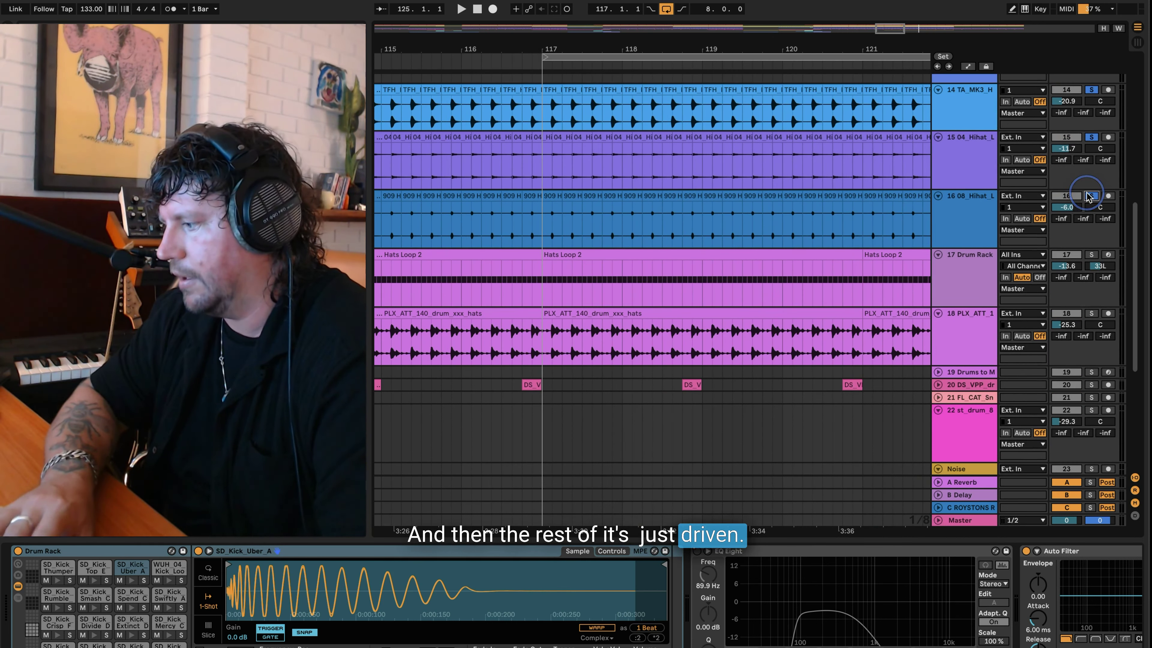
left_click(1092, 314)
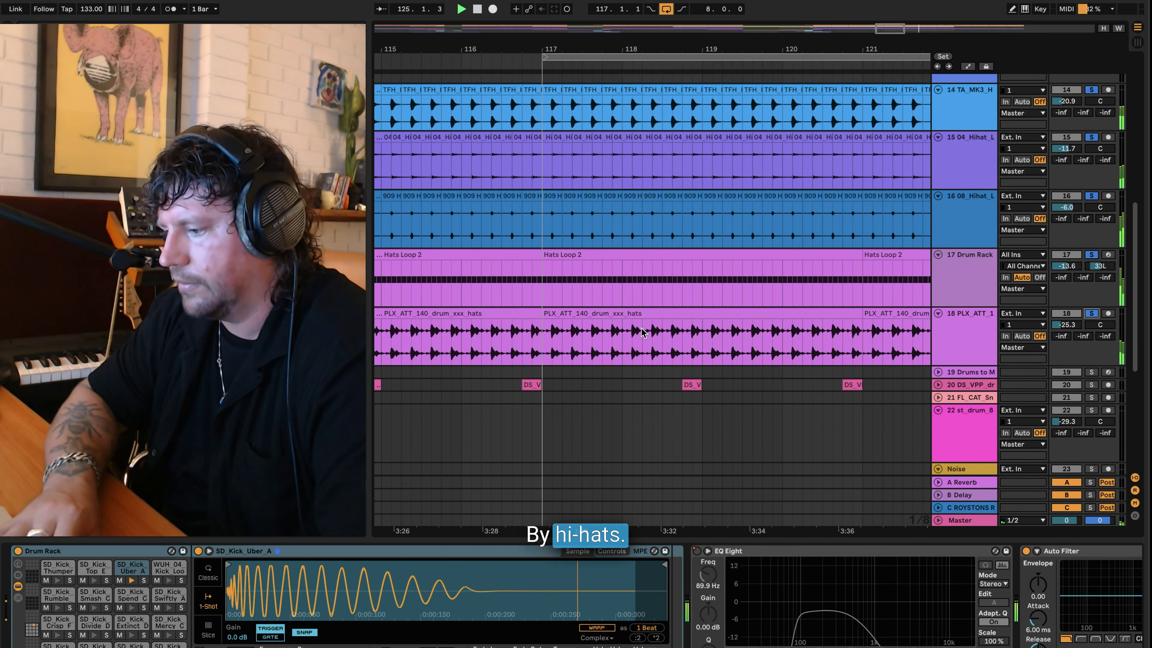
- Examine the individual TFH_Hat, 04_Hihat_Loop and 909 Hat hits at bar 117 close up, and stop playback
scroll(539, 150, "up", 3)
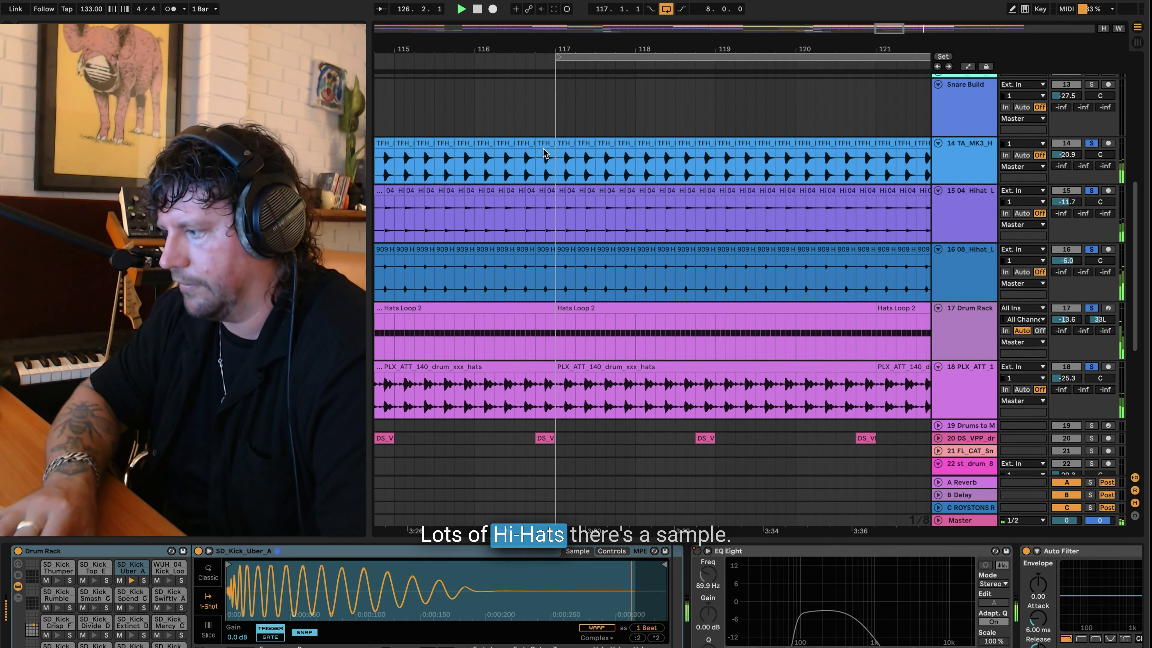
scroll(562, 64, "up", 8)
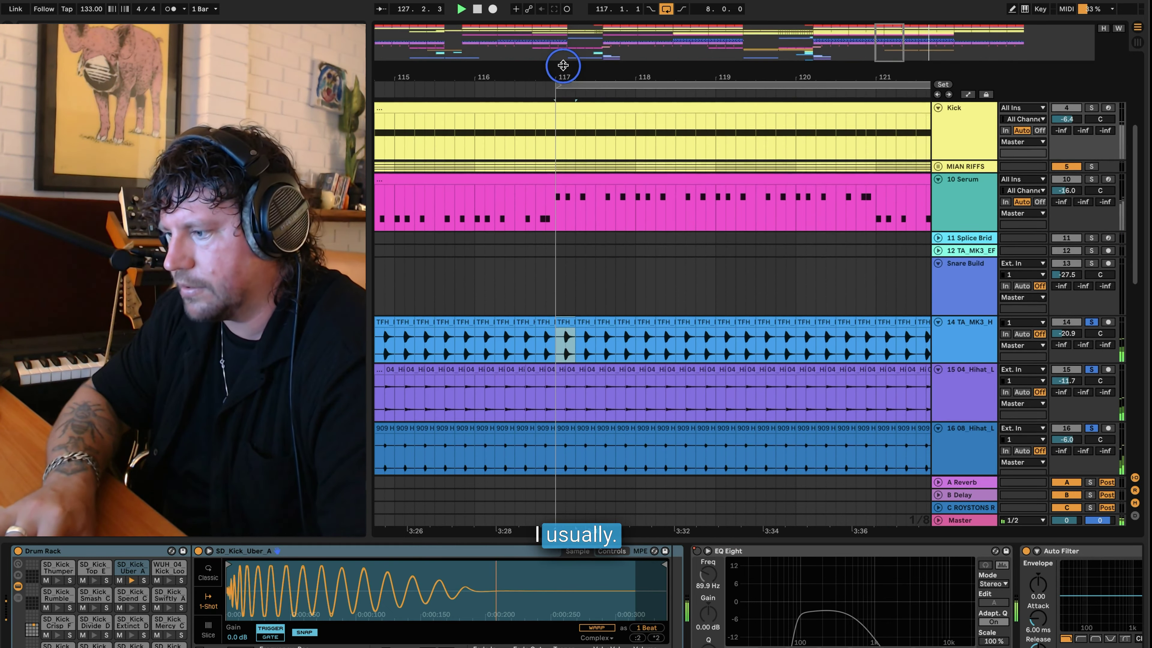
scroll(559, 467, "down", 9)
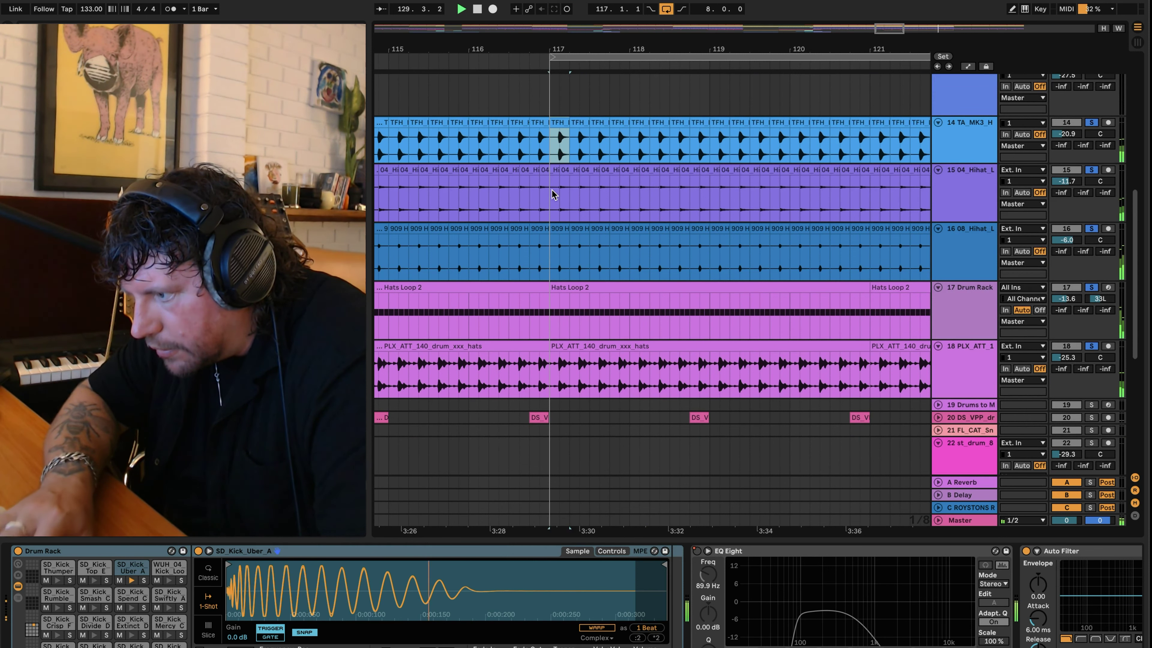
left_click_drag(553, 44, 449, 44)
key("space")
left_click(502, 150)
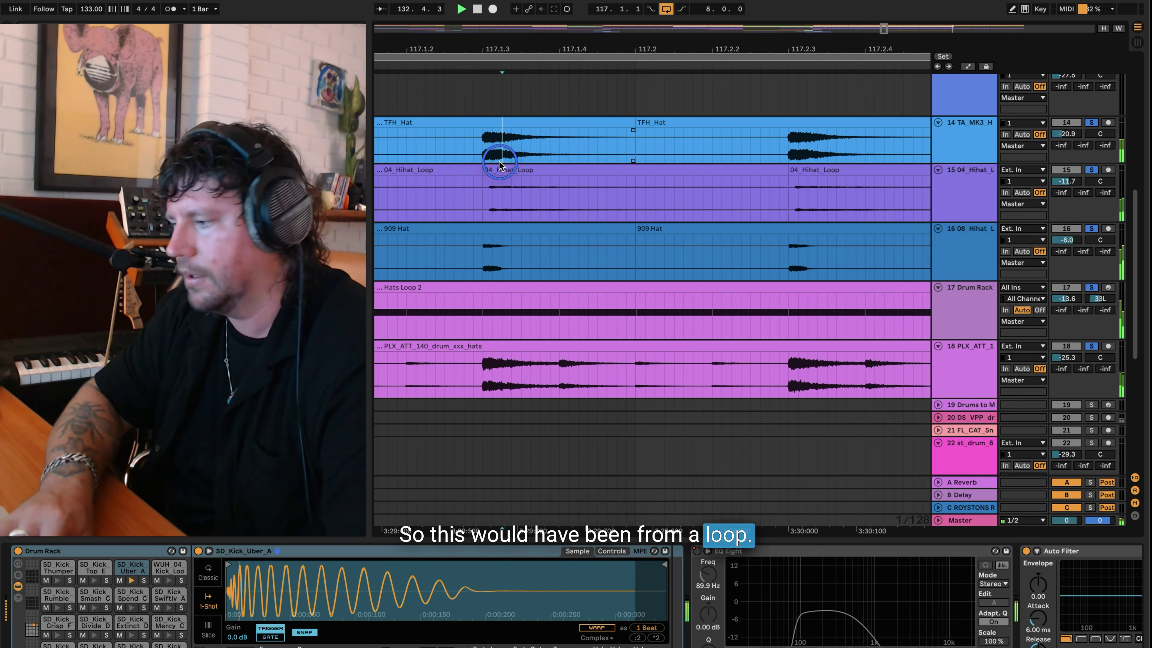
- Check the devices of the 04_Hihat and PLX_ATT tracks and show those of track 17 Drum Rack
left_click(965, 192)
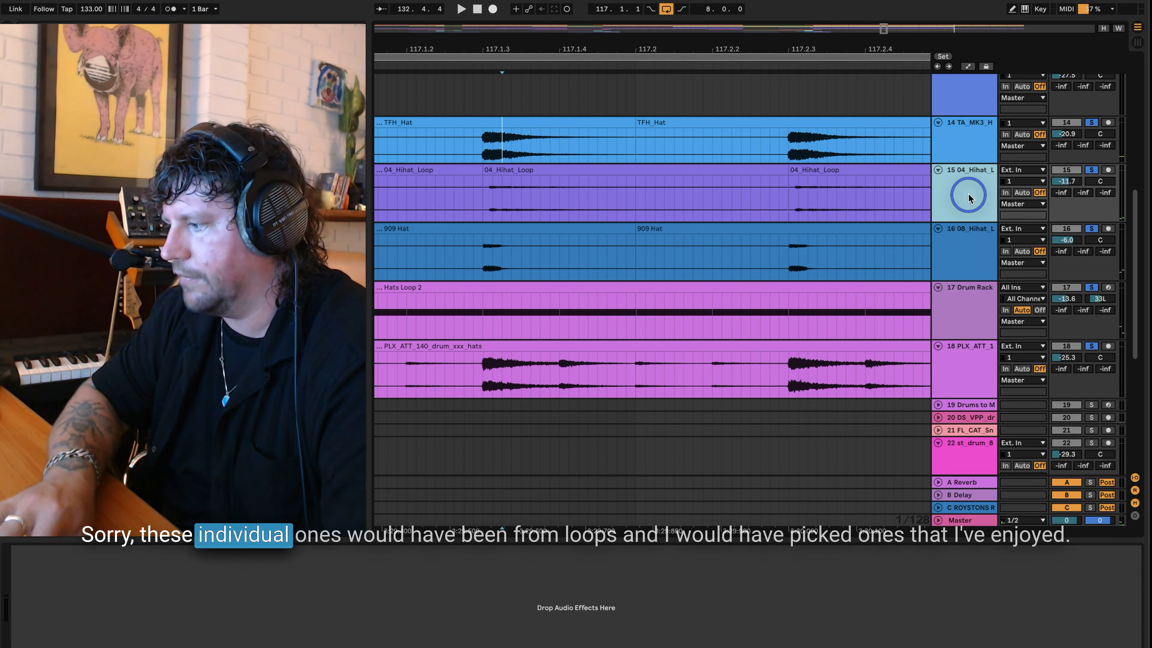
left_click_drag(642, 44, 643, 48)
left_click(961, 311)
left_click(965, 358)
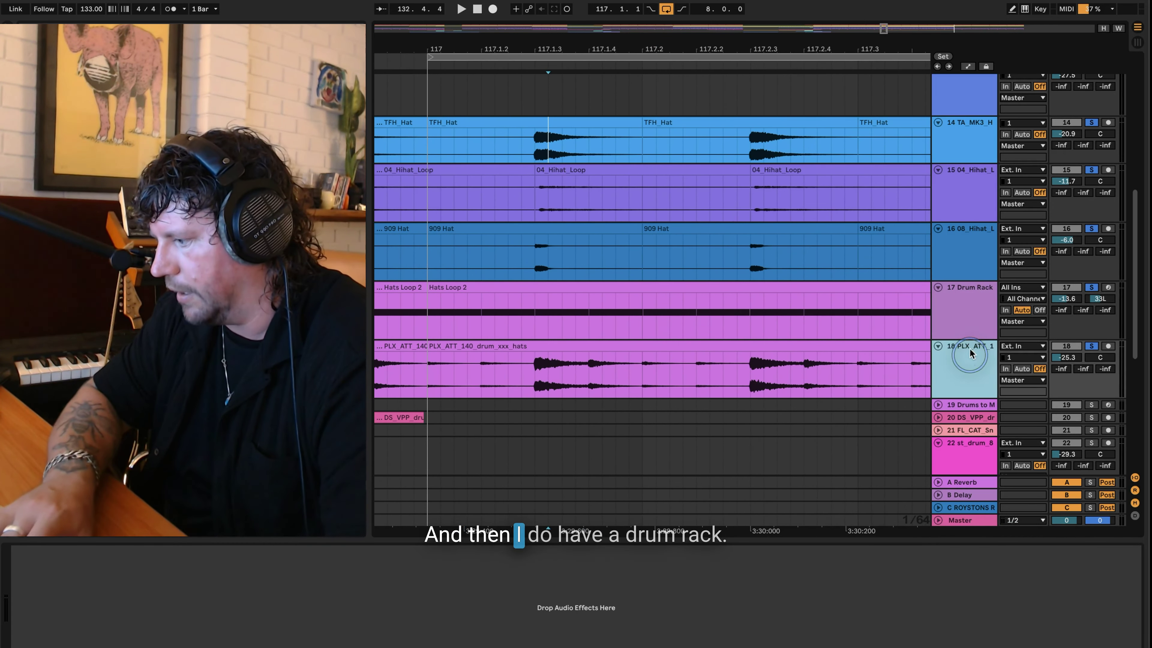
left_click(969, 331)
- Solo only the Drum Rack track, play its hats pattern from bar 117 and select the Hats Loop 2 clip there
left_click(1090, 288)
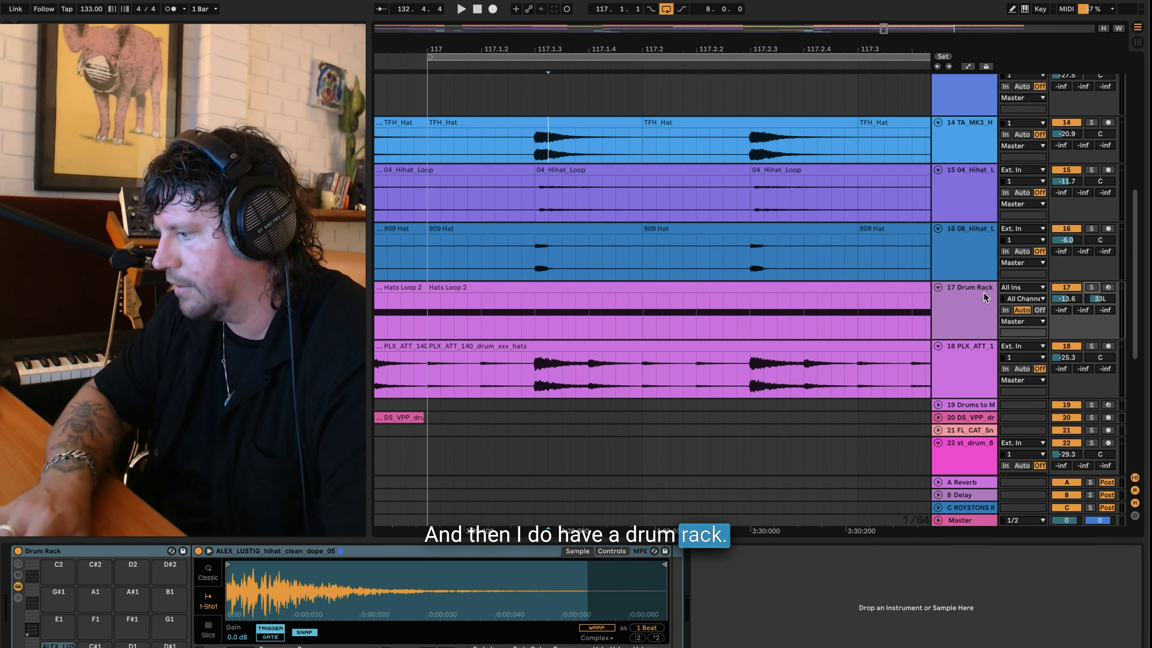
left_click(1083, 289)
left_click(1090, 288)
key("space")
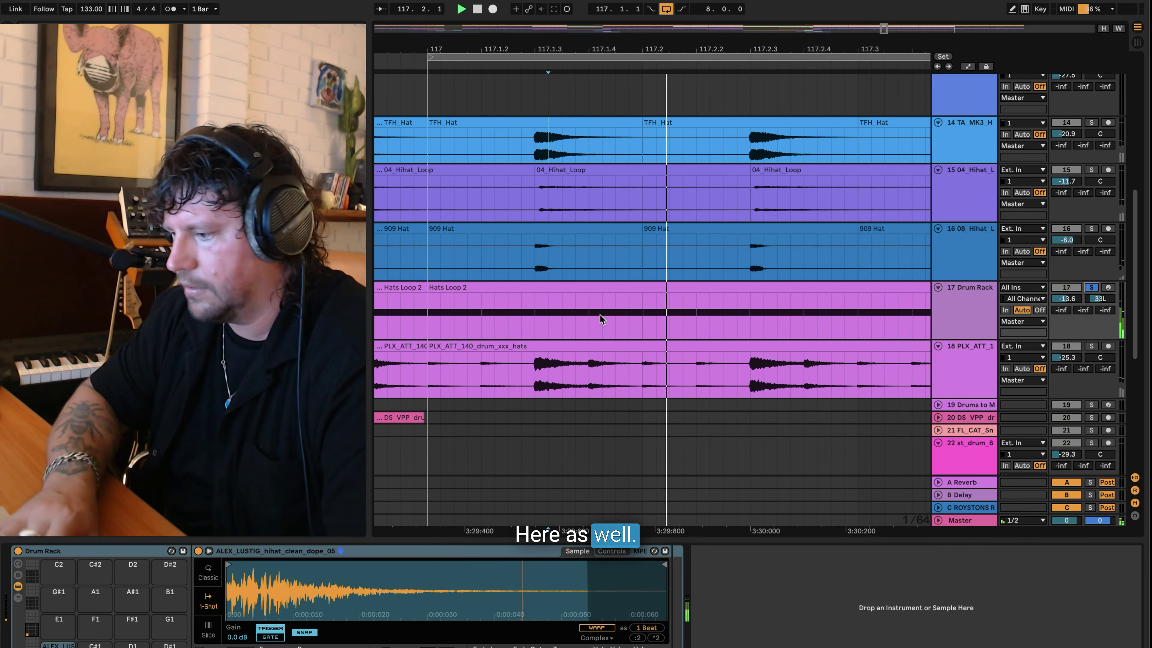
left_click(460, 286)
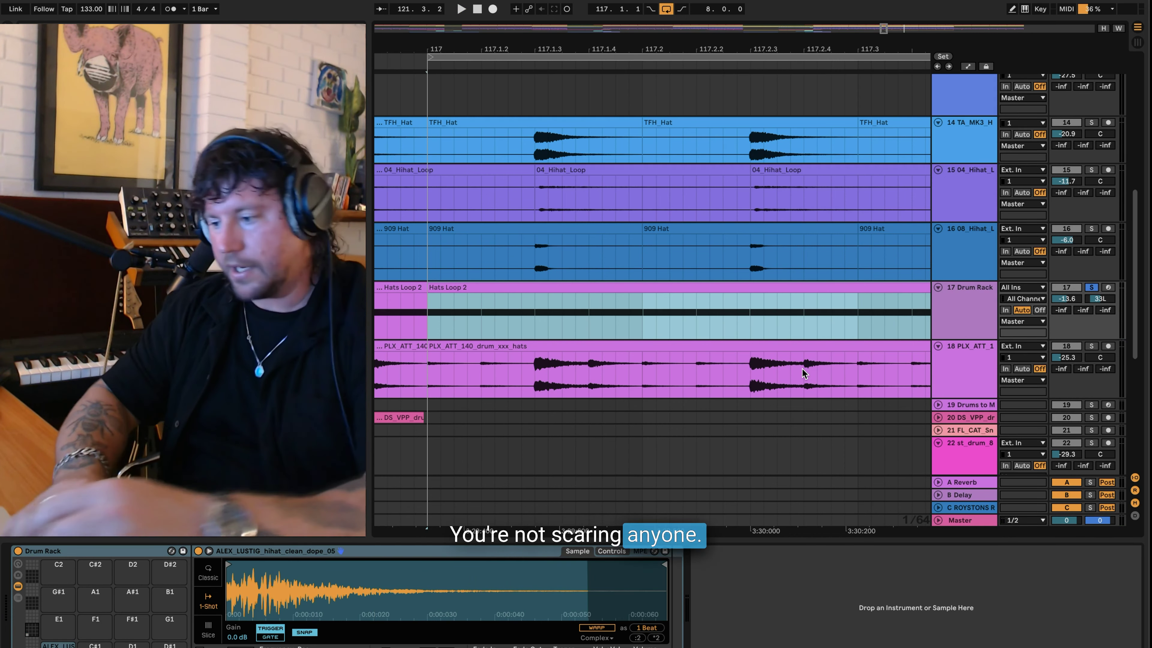
- Clear the Drum Rack solo and fit the whole arrangement in view down to the effects tracks
scroll(877, 199, "down", 4)
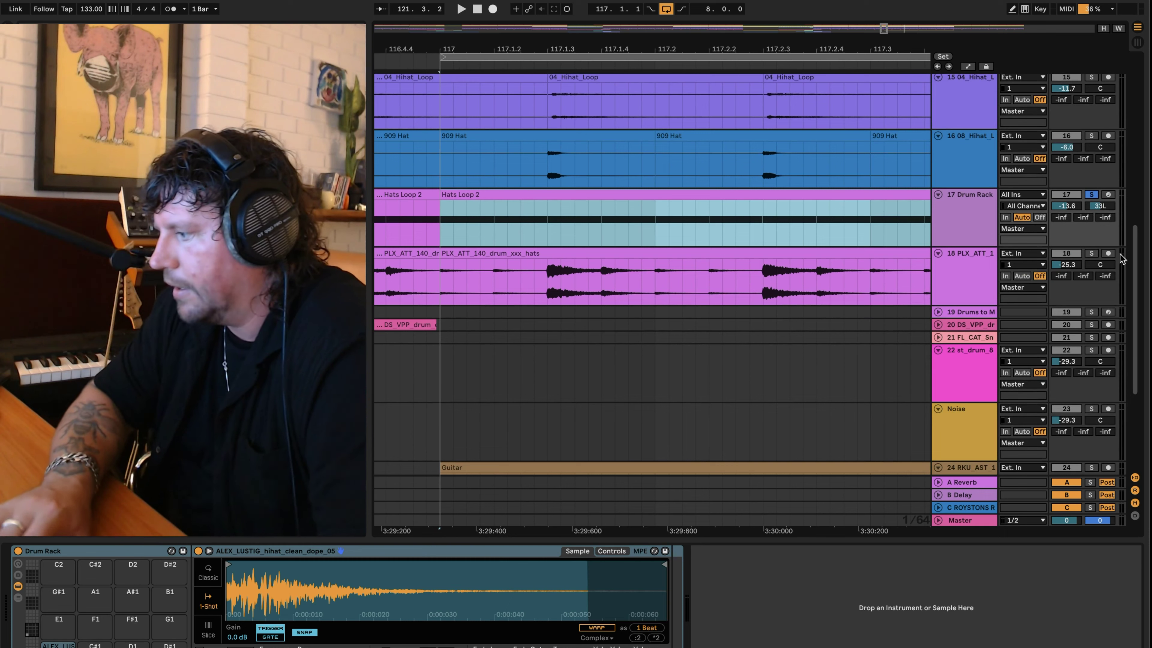
left_click(1090, 194)
left_click(871, 32)
key("w")
scroll(656, 328, "down", 6)
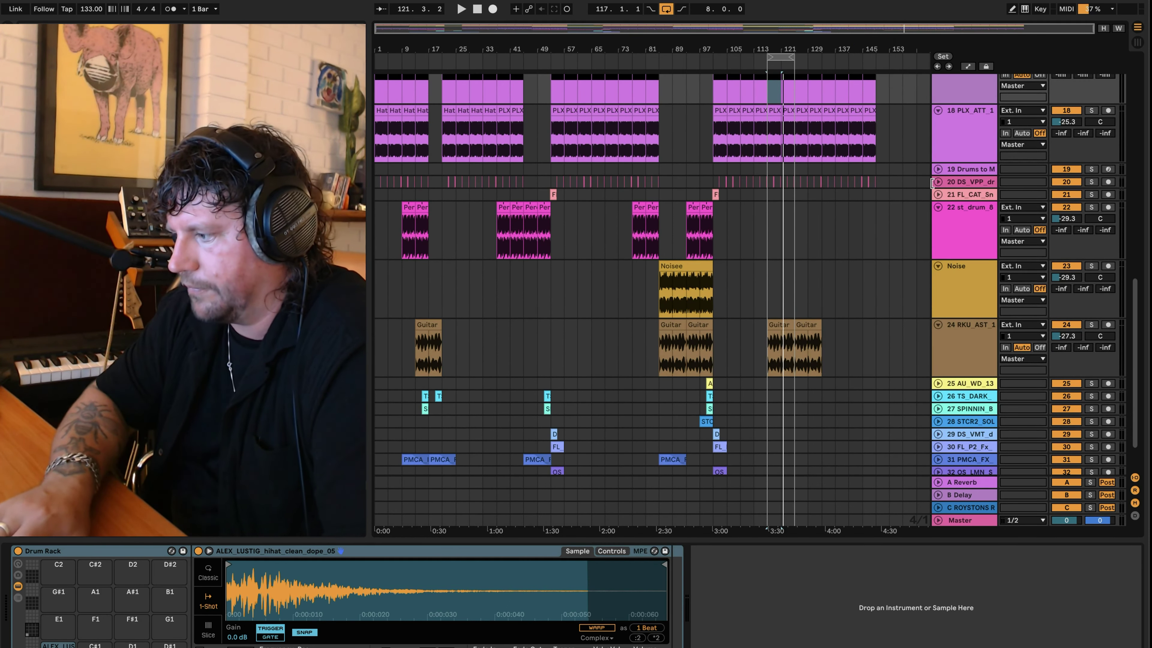
- Play the full mix from bar 45 and fold track 22, the Noise track and guitar track 24
left_click(937, 208)
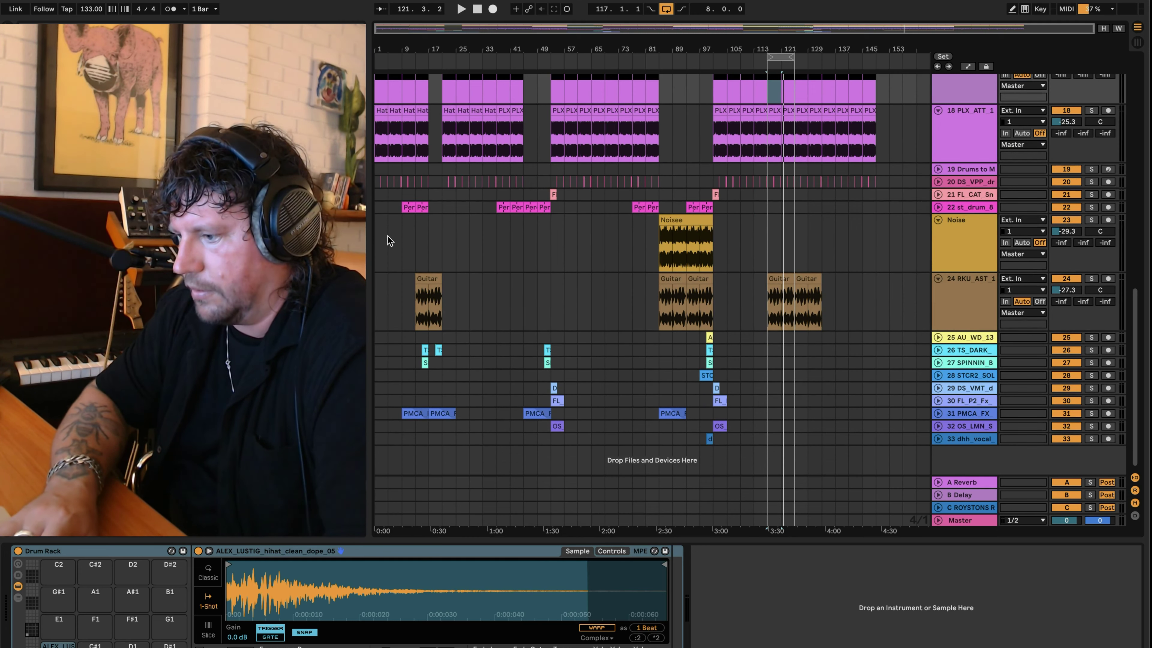
left_click(375, 236)
scroll(478, 231, "up", 2)
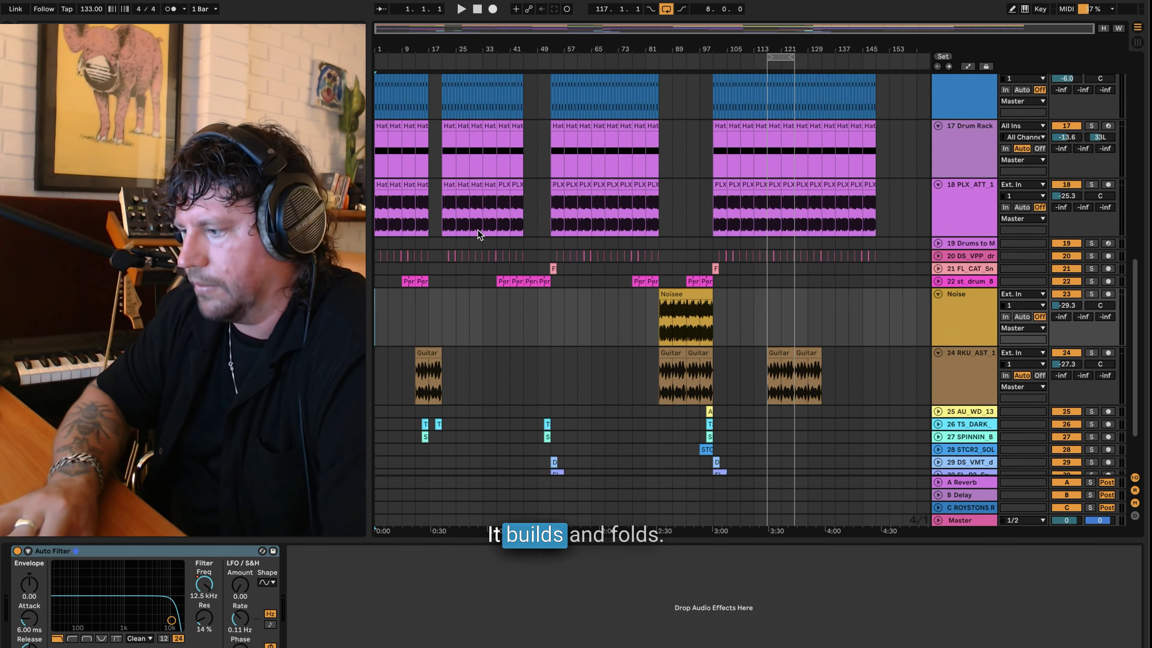
scroll(478, 230, "up", 2)
left_click(519, 388)
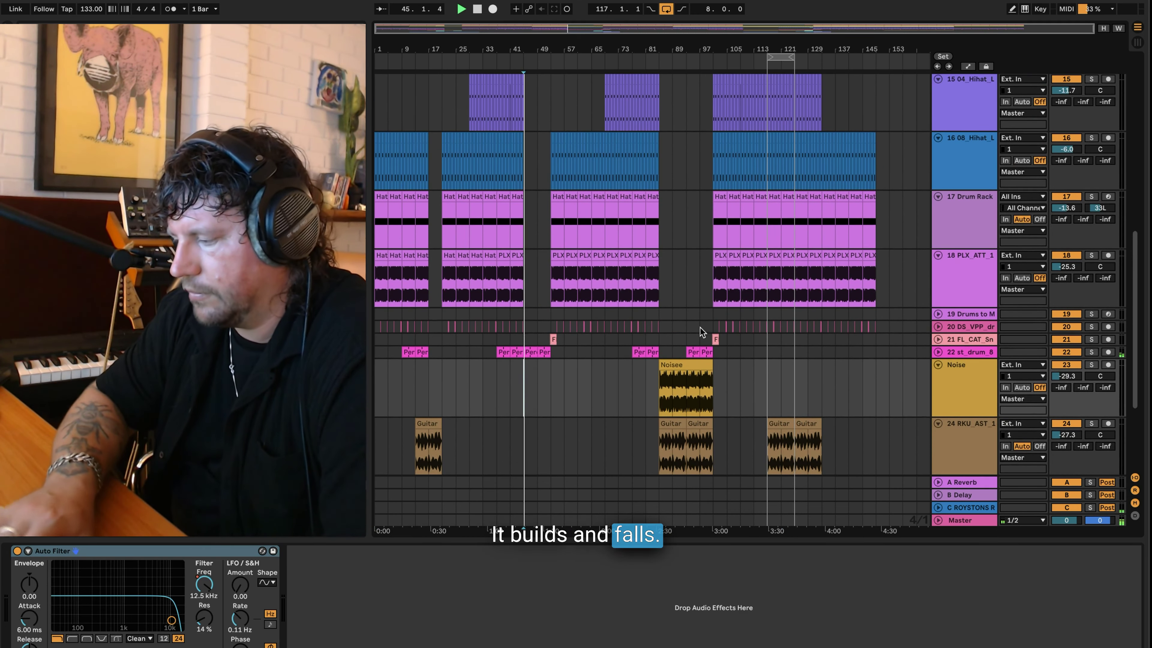
left_click(937, 365)
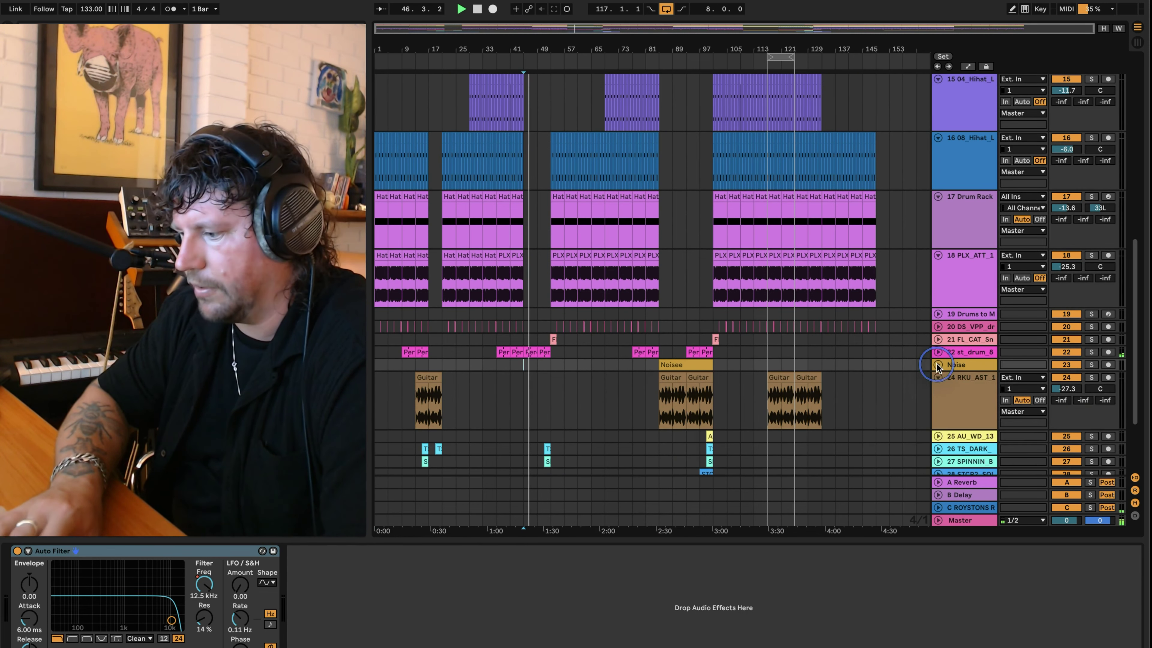
left_click(937, 378)
scroll(935, 381, "down", 2)
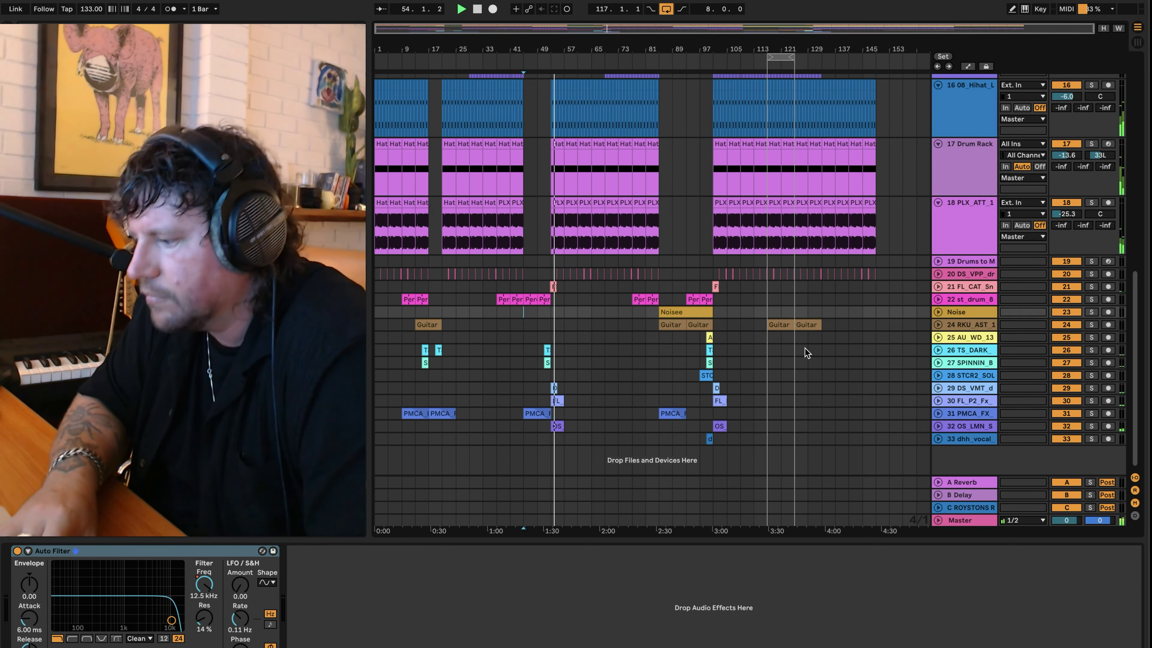
- Focus on the drop at bar 53 and select the FL_CAT_Snap_One_Shot_01 clip with playback stopped
left_click_drag(546, 49, 548, 47)
left_click(621, 218)
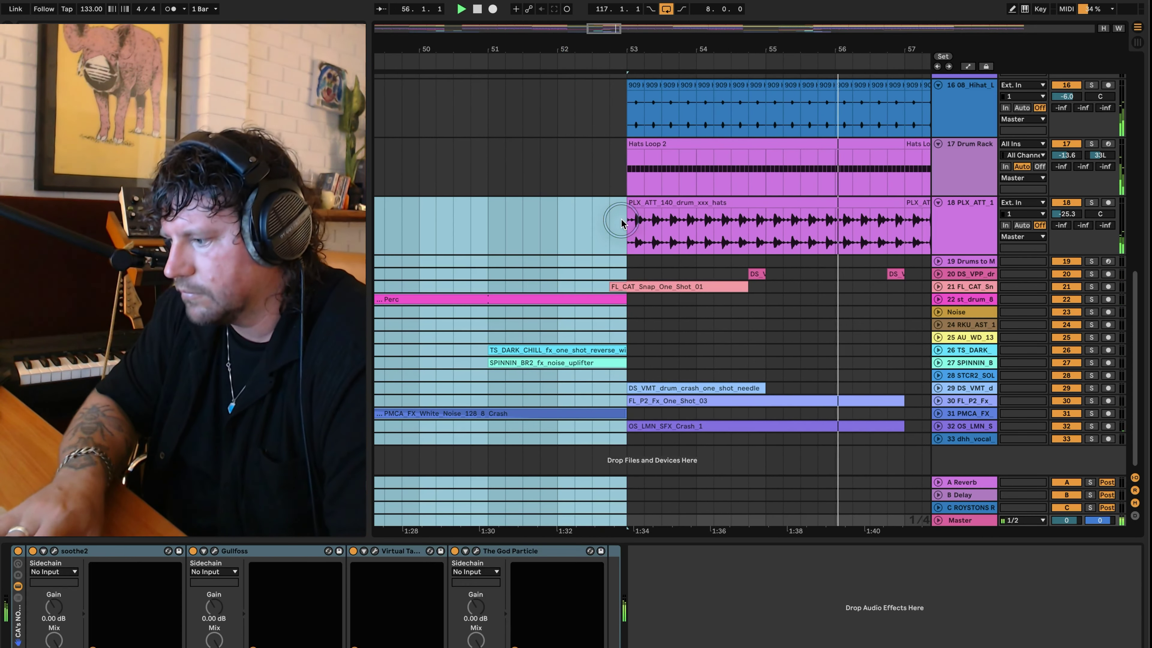
left_click(628, 336)
left_click(642, 286)
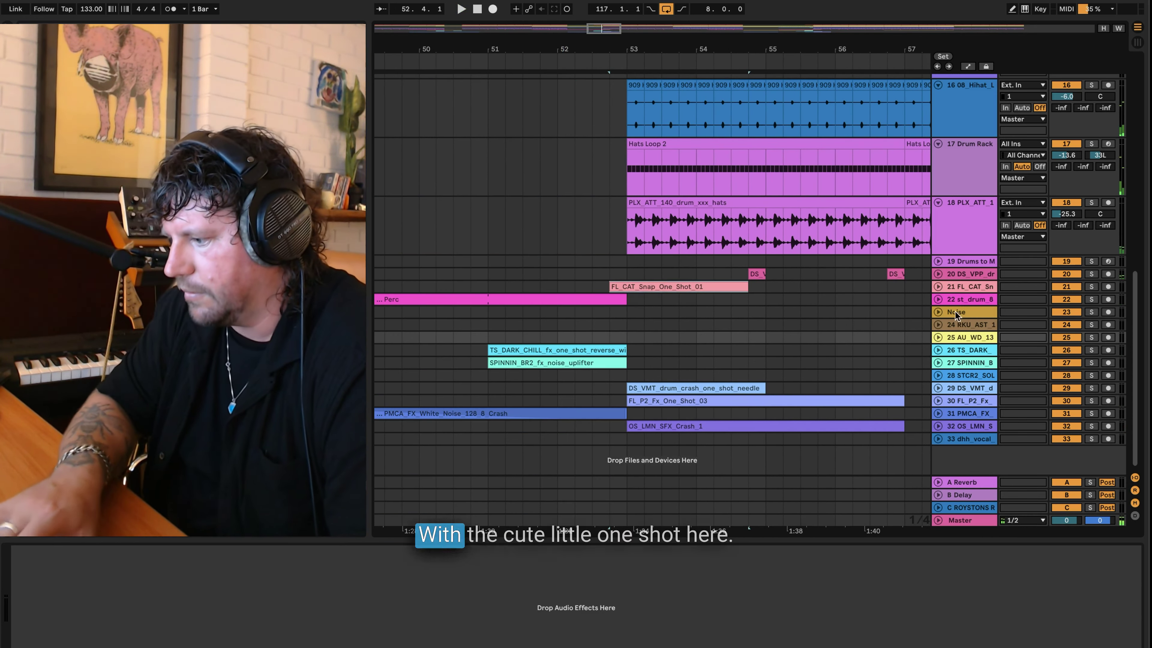
- Unfold track 21, solo it and play the snap one-shot clip just before bar 53
left_click(938, 286)
left_click(644, 309)
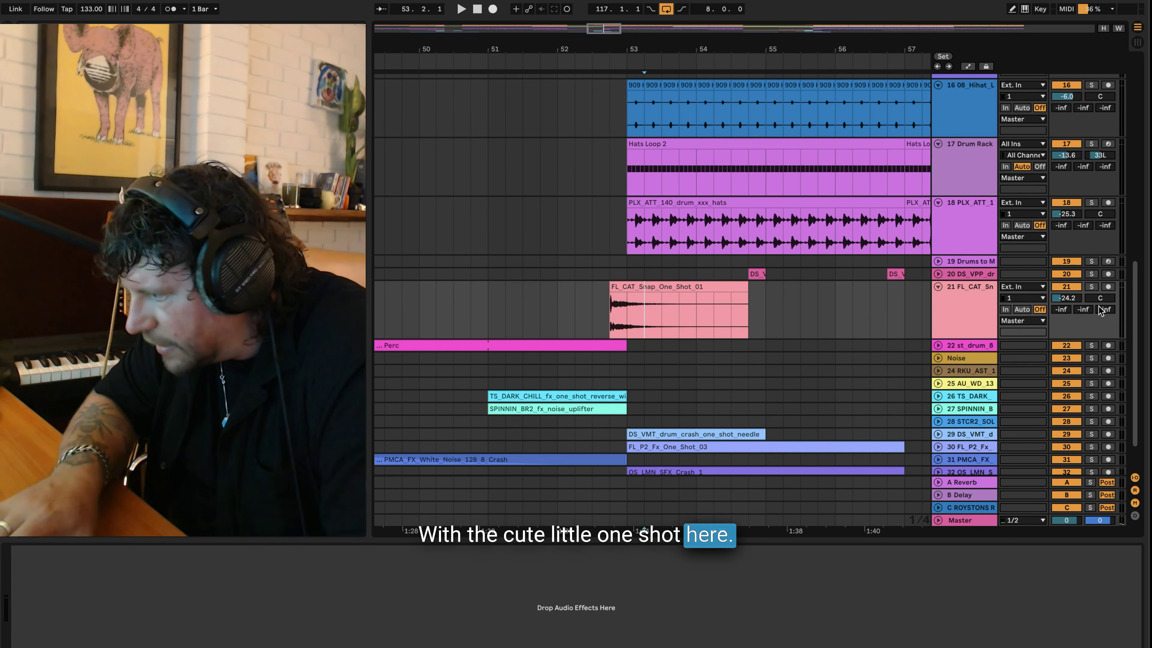
left_click(633, 285)
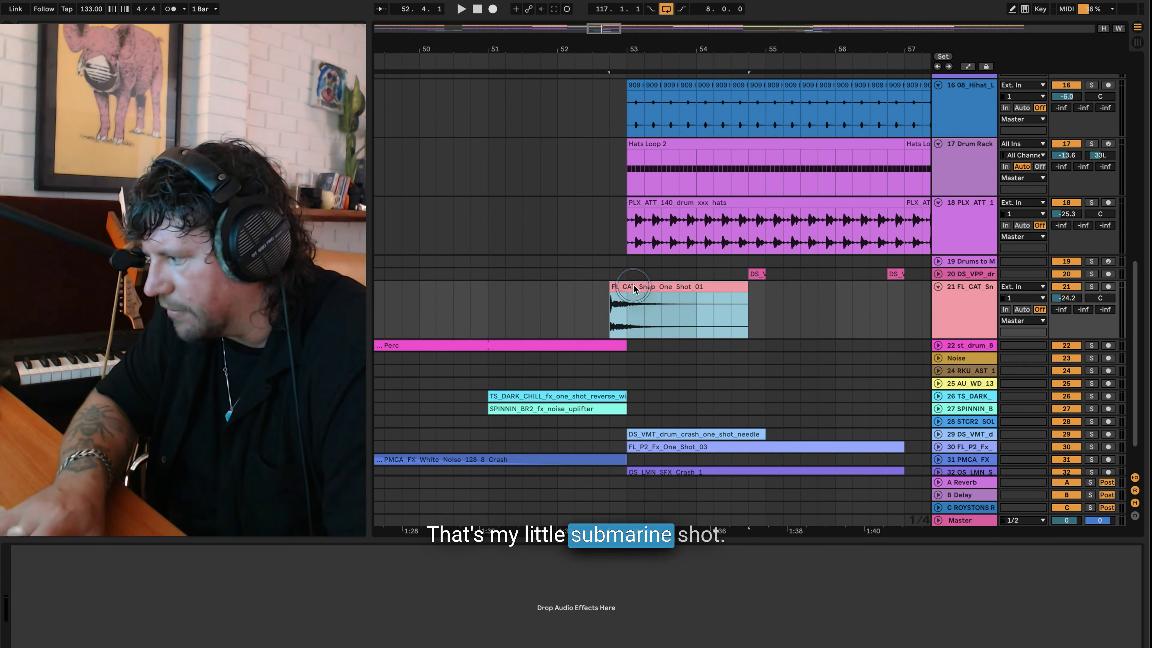
left_click(1090, 286)
key("space")
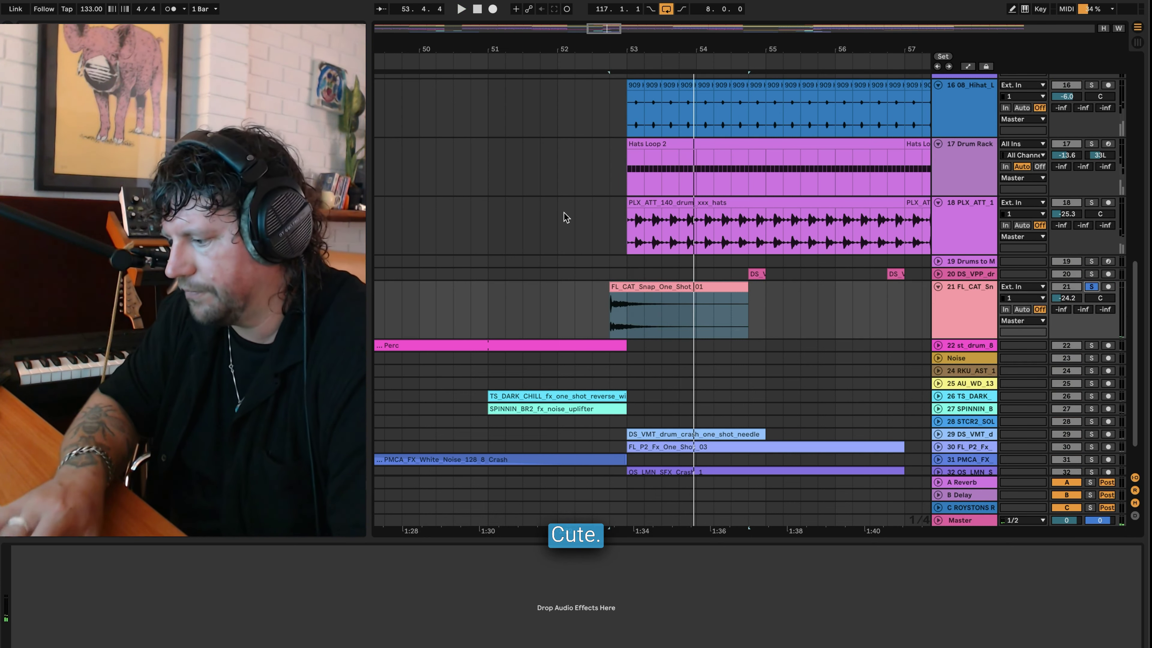
- Select the stretch from bar 51 to 53 on the effects tracks and clear the solo on track 21
scroll(576, 229, "down", 3)
left_click(530, 345)
key("space")
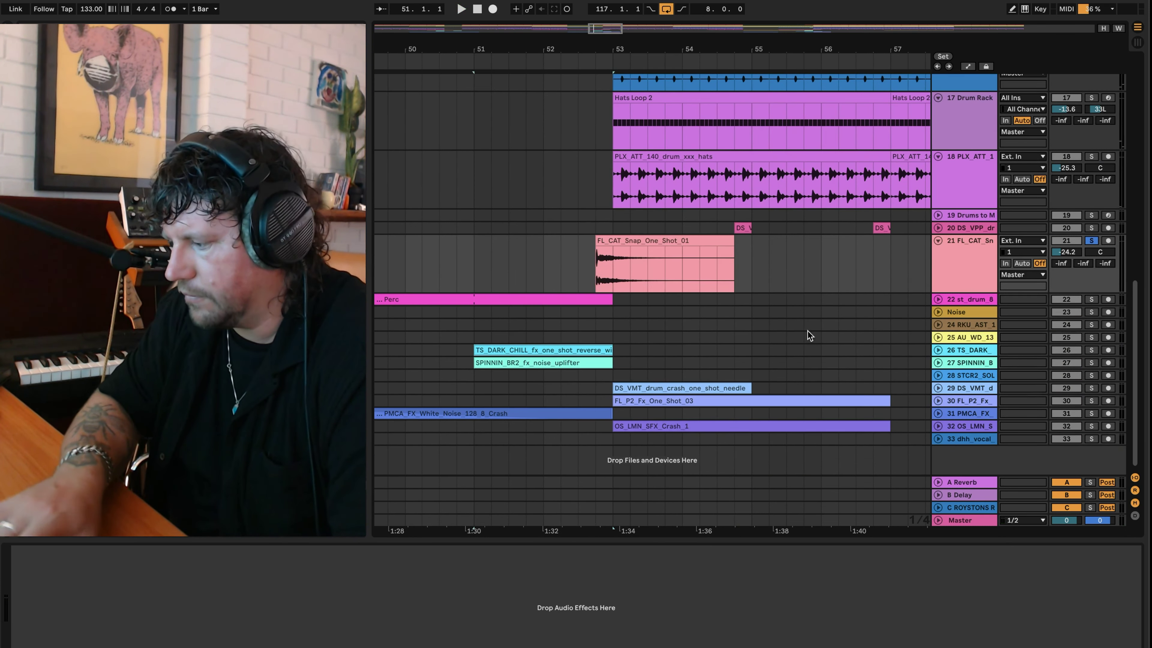
left_click(1089, 240)
- Find the Snare Build track at bar 45 and select its Snare Build clip
scroll(605, 326, "up", 8)
scroll(605, 327, "left", 10)
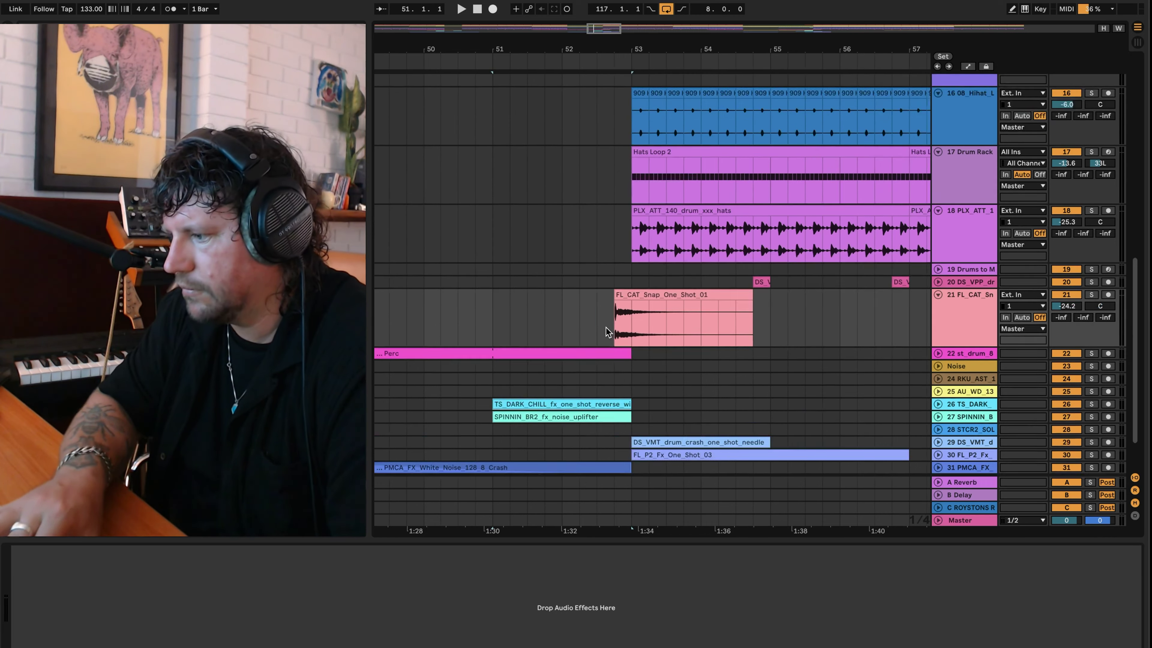
scroll(605, 327, "up", 3)
left_click(570, 322)
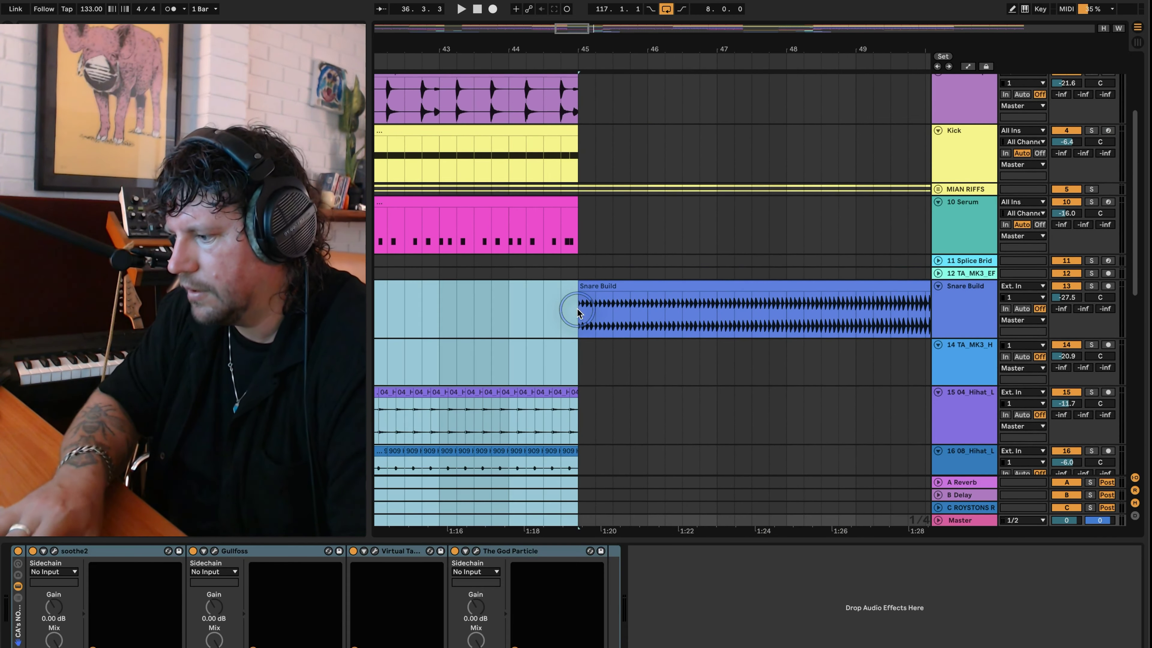
left_click(617, 289)
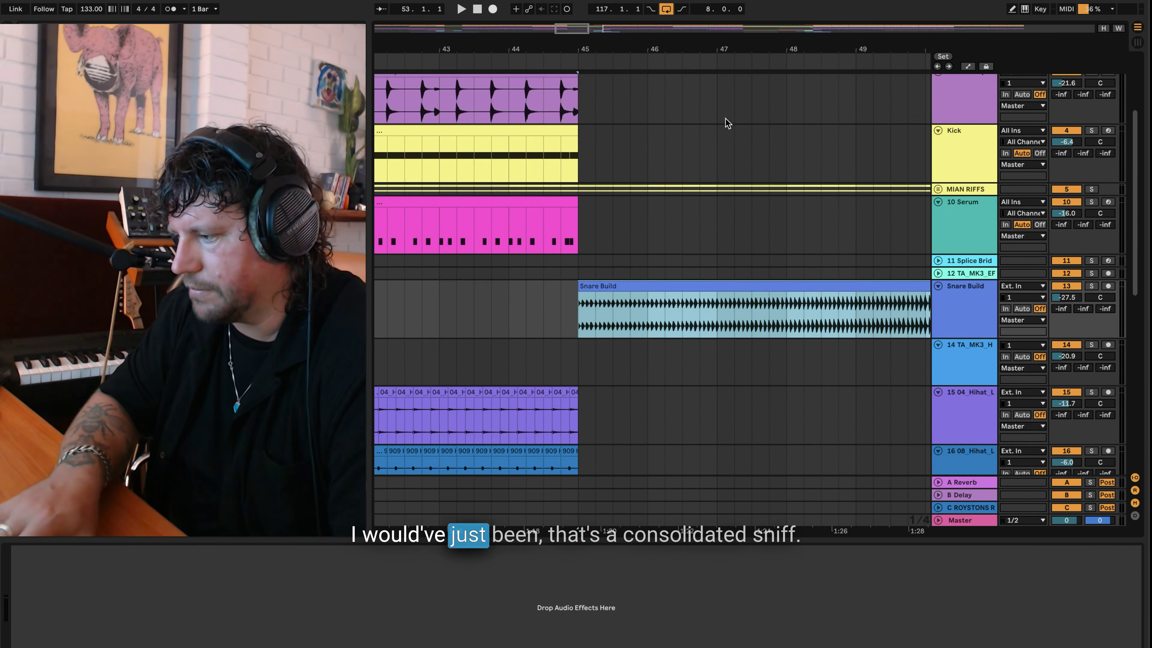
- Solo the Snare Build track and play its full clip from bar 45 to 53
left_click_drag(789, 45, 650, 147)
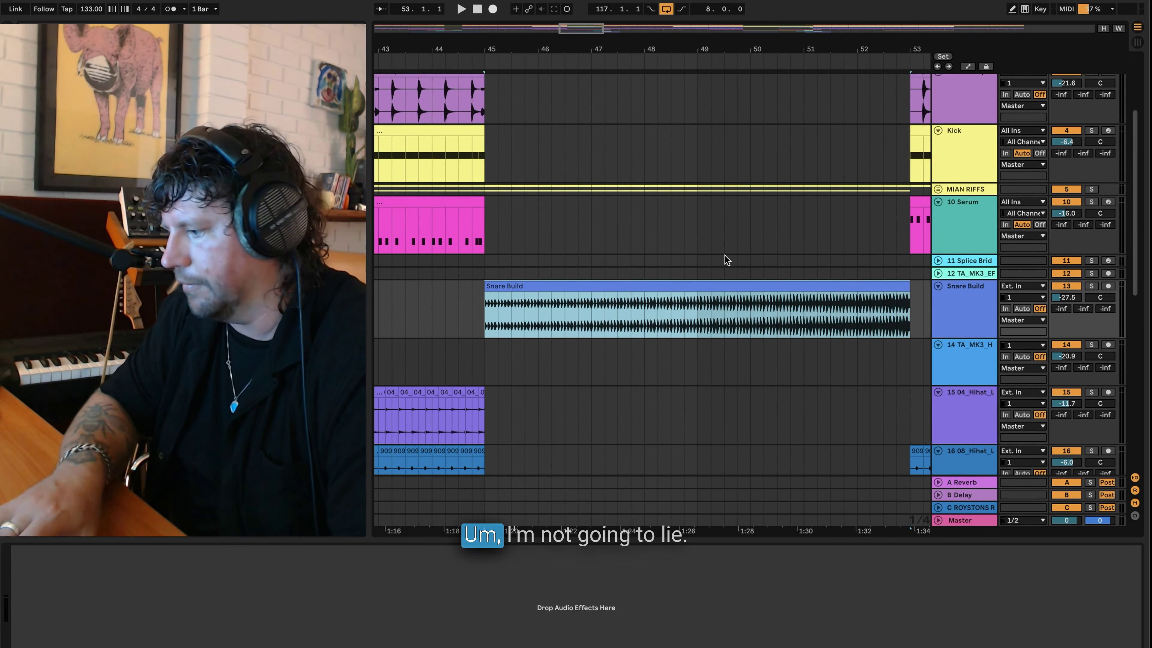
left_click(1091, 286)
key("space")
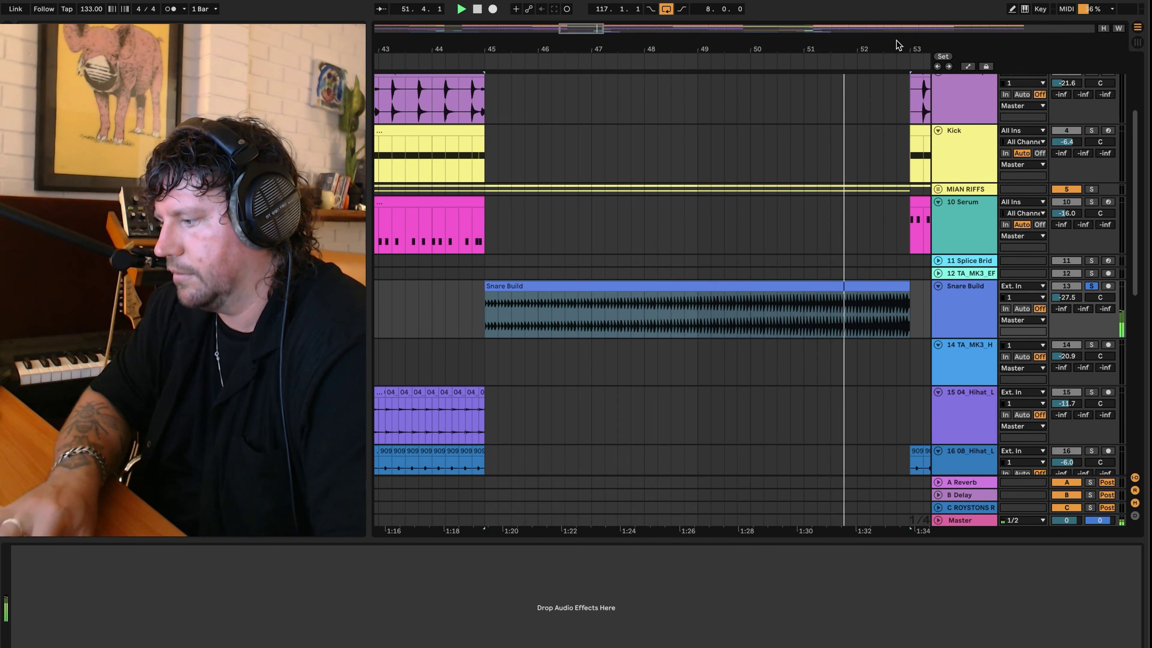
- Clear the solo on the Snare Build track and place the playback start at bar 85, where the last breakdown begins
left_click_drag(899, 40, 896, 41)
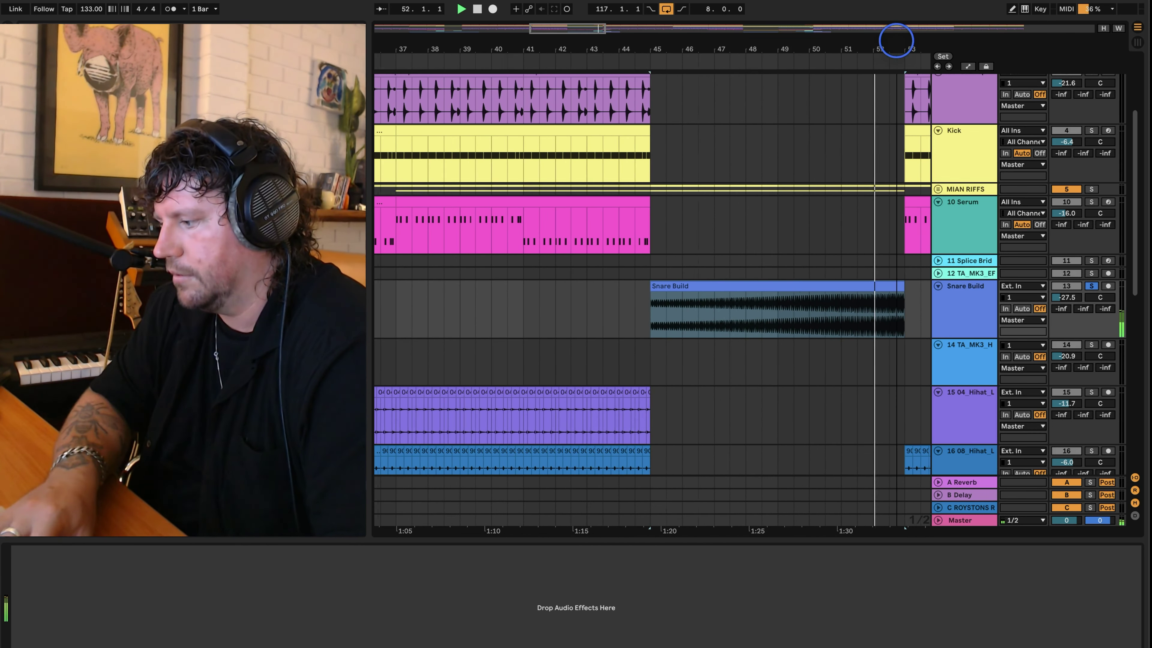
left_click(1092, 286)
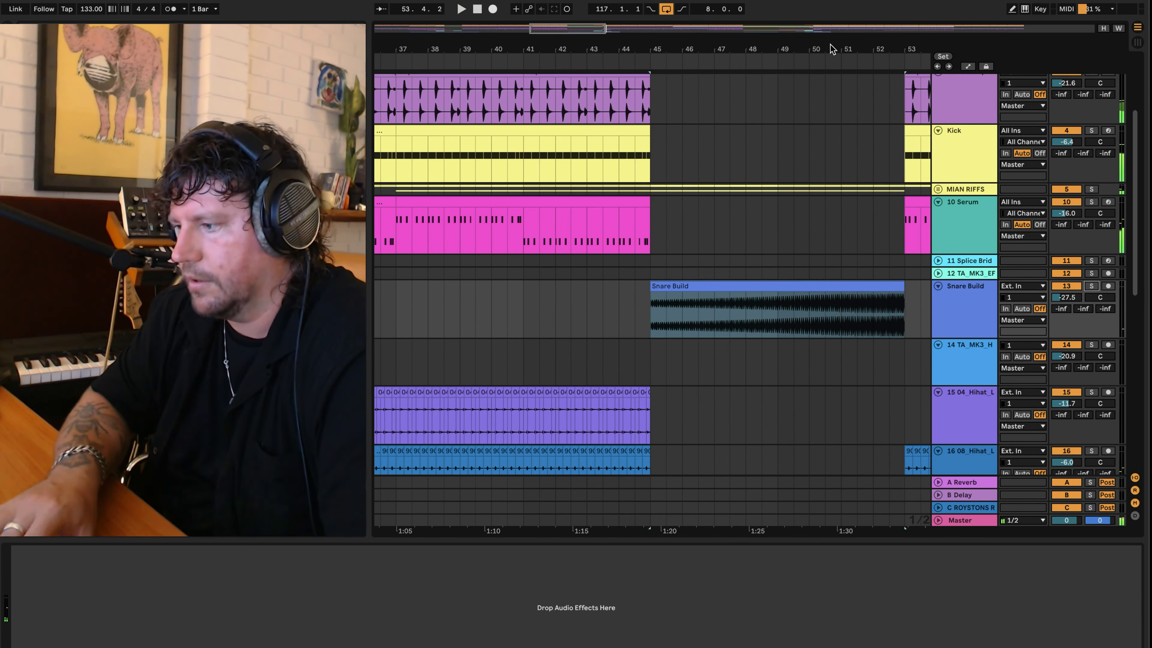
double_click(837, 47)
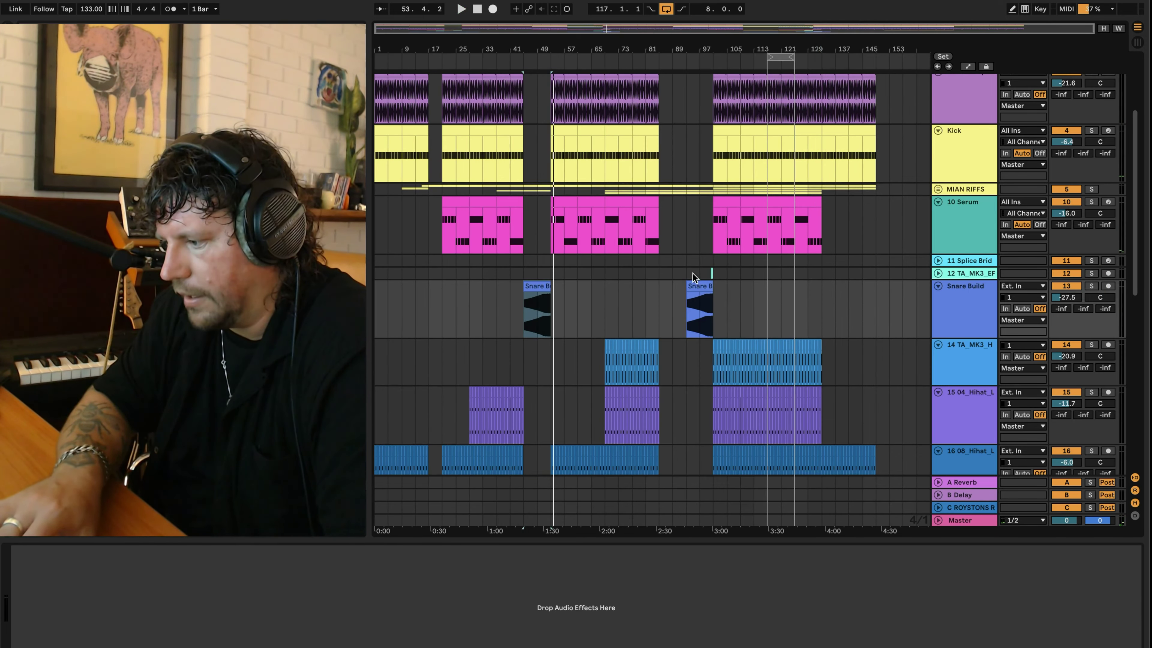
left_click(659, 300)
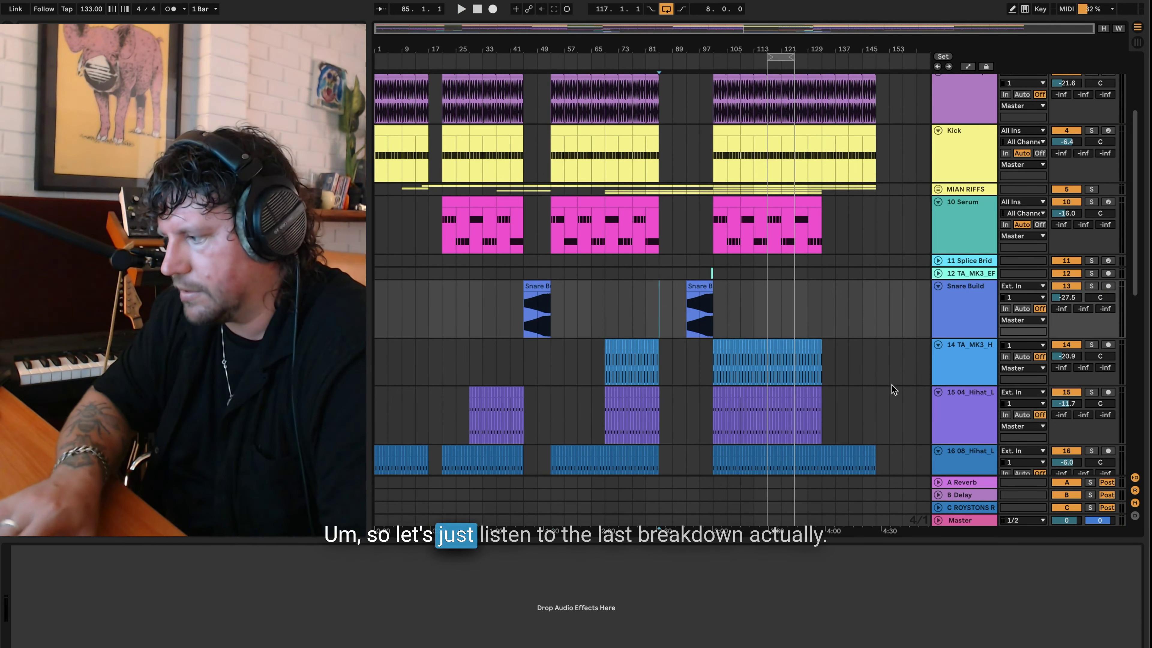
- Fold the Snare Build track and tracks 14 to 17, and play the last breakdown from bar 85
left_click(937, 285)
left_click(938, 299)
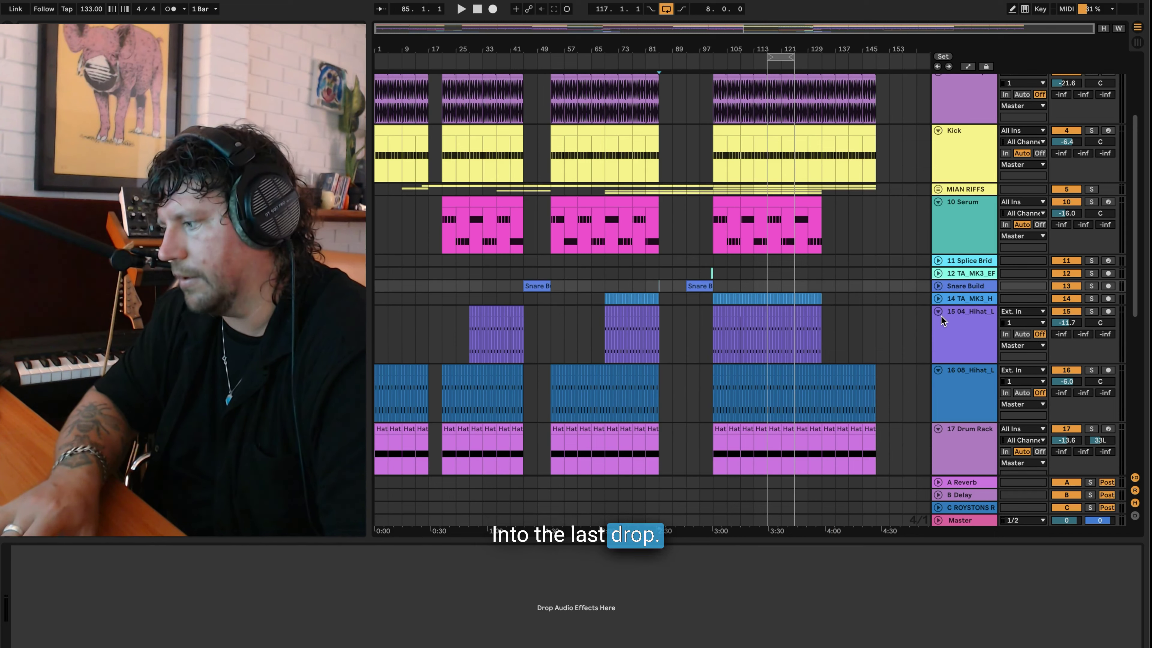
left_click(939, 311)
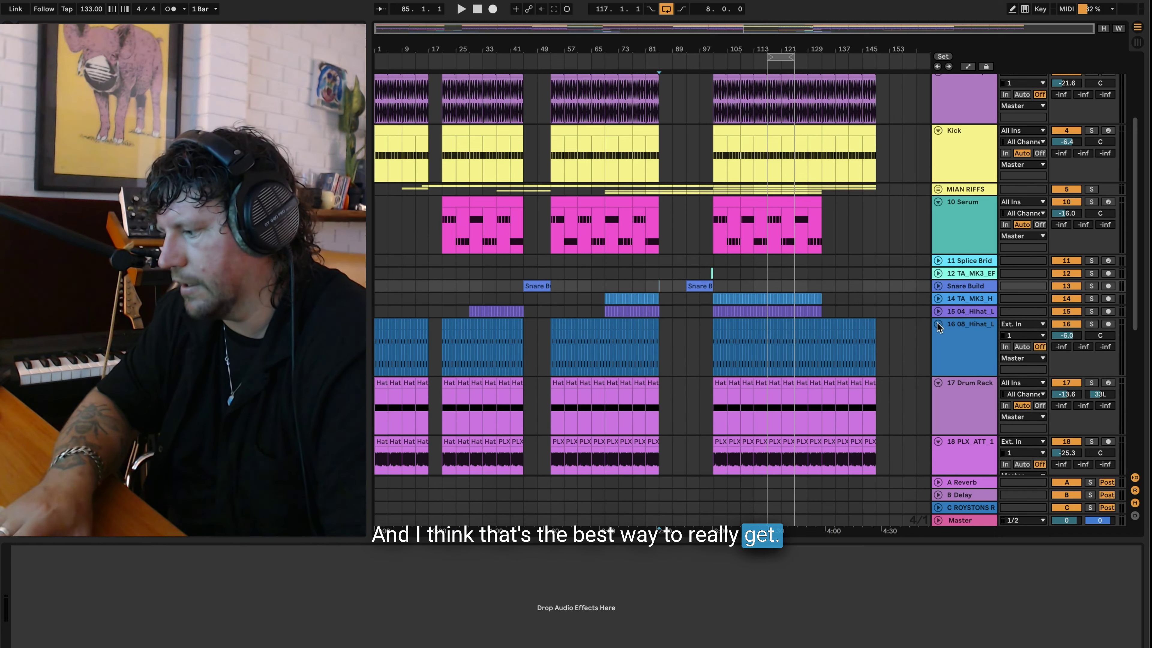
left_click(937, 323)
left_click(938, 337)
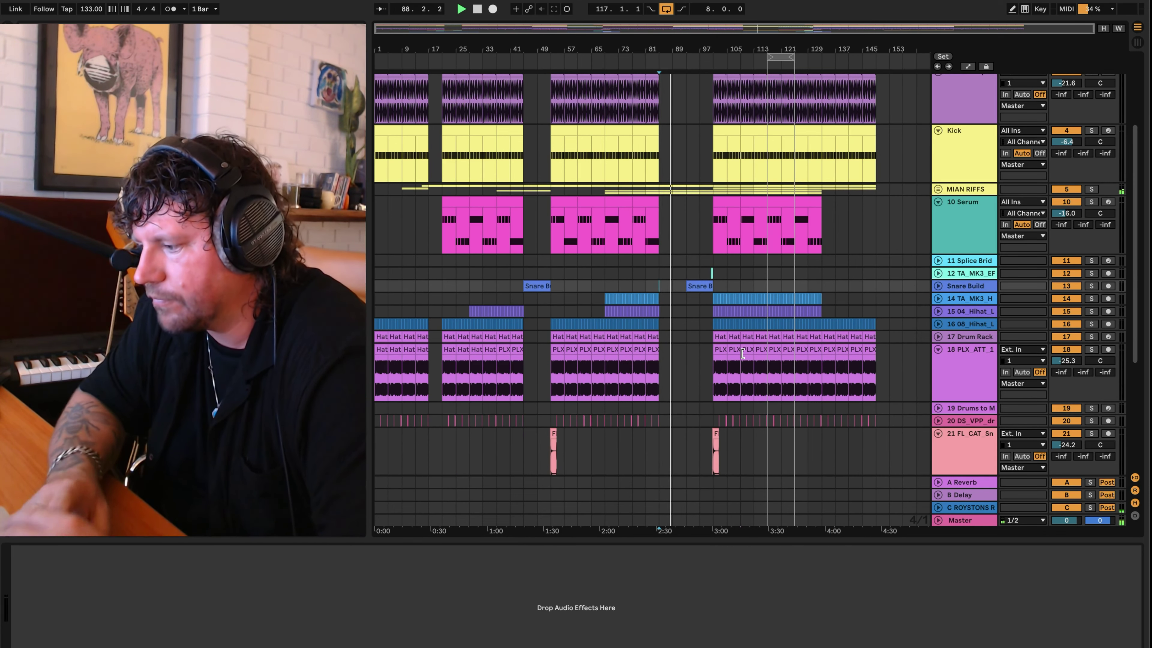
- Unfold the hi-hat tracks 16, 15 and 14 while the breakdown plays
left_click(937, 324)
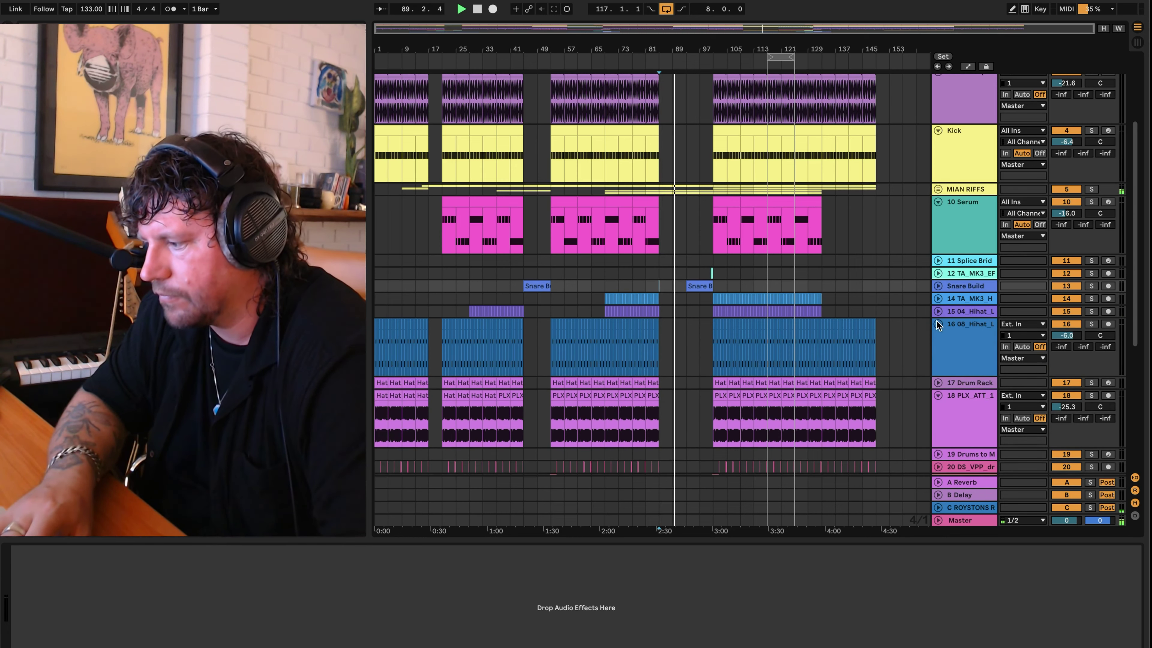
left_click(937, 311)
scroll(915, 322, "down", 5)
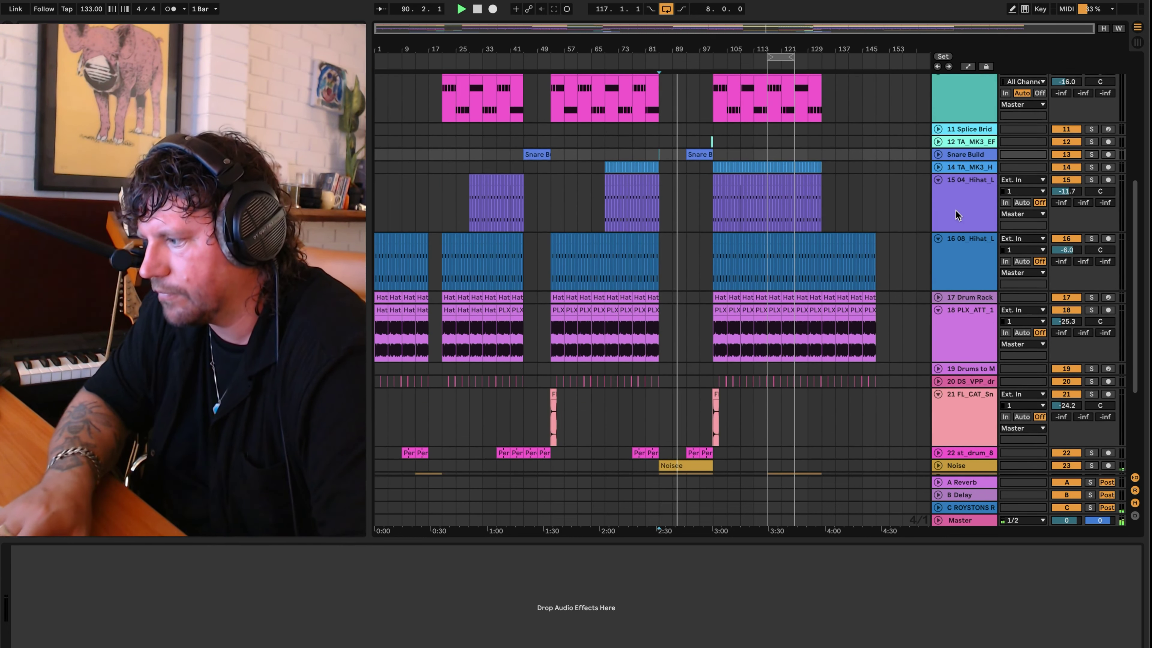
left_click(937, 167)
scroll(804, 173, "down", 7)
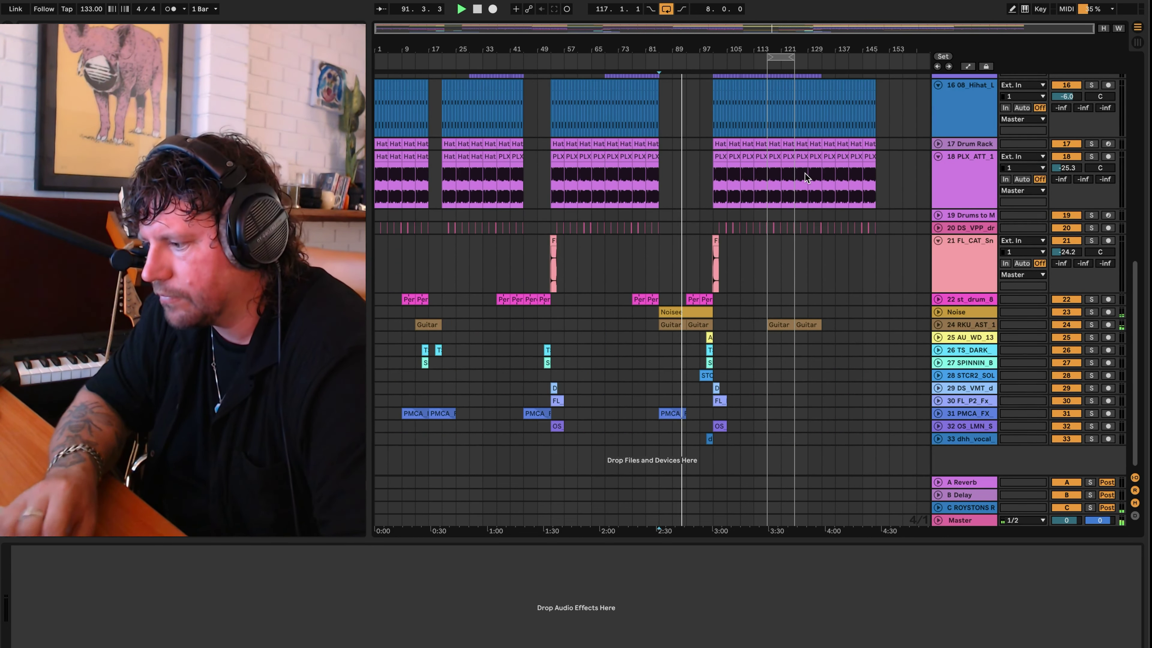
- Unfold guitar track 24 and select its Guitar clip at bar 93 during playback
left_click(938, 324)
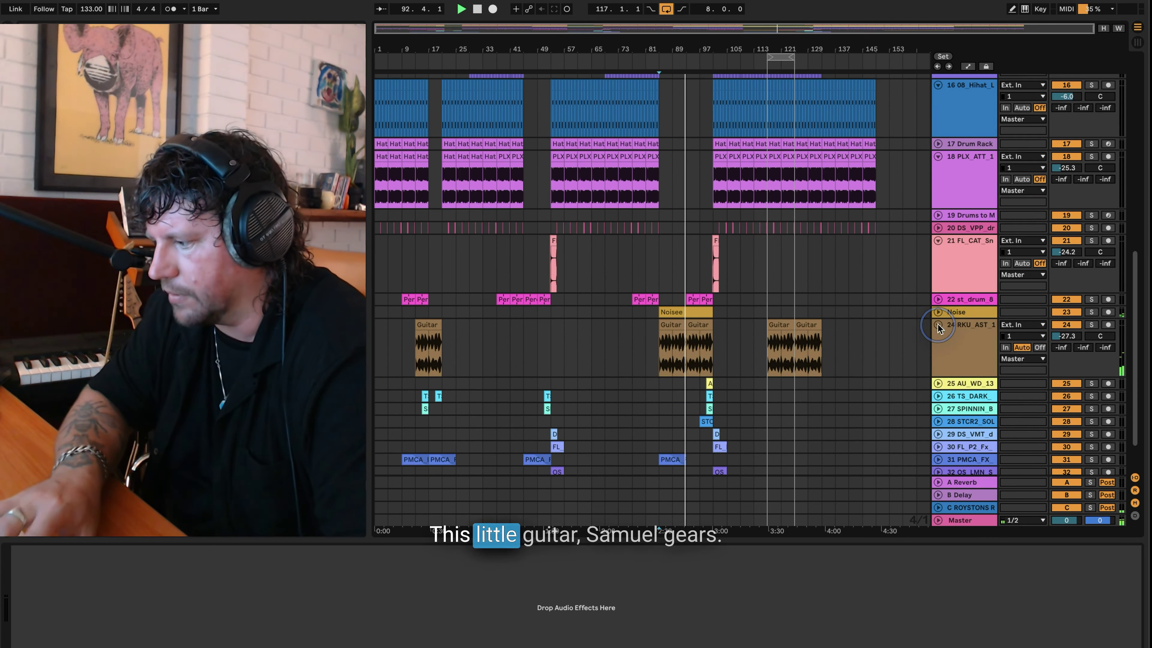
left_click_drag(714, 50, 645, 370)
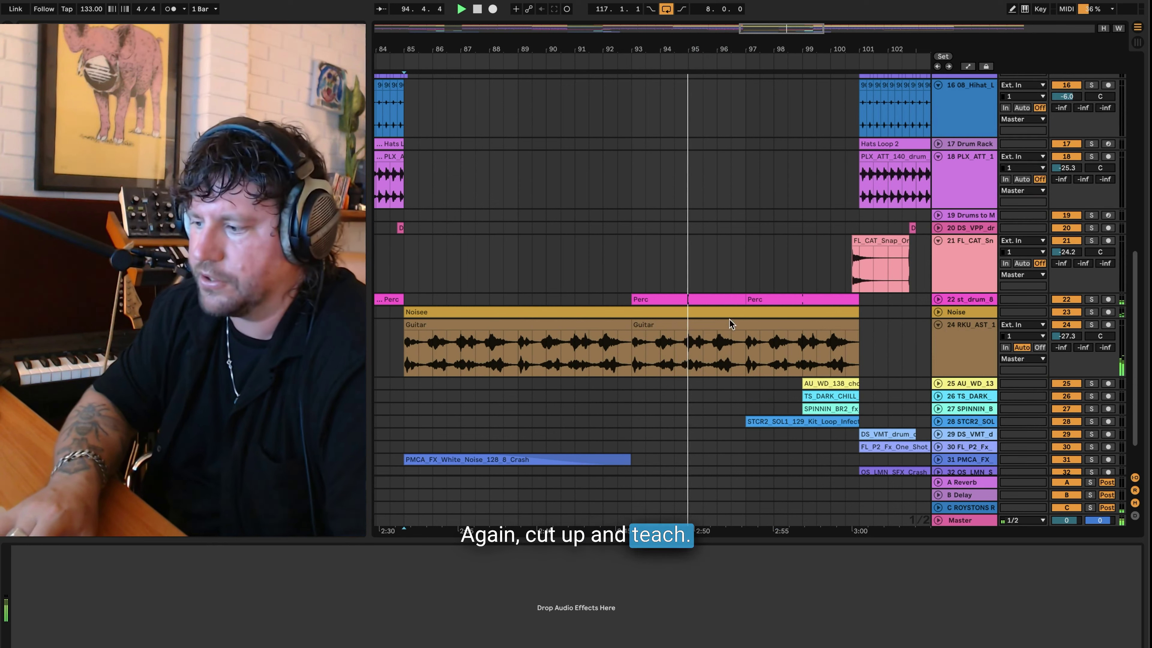
left_click(721, 322)
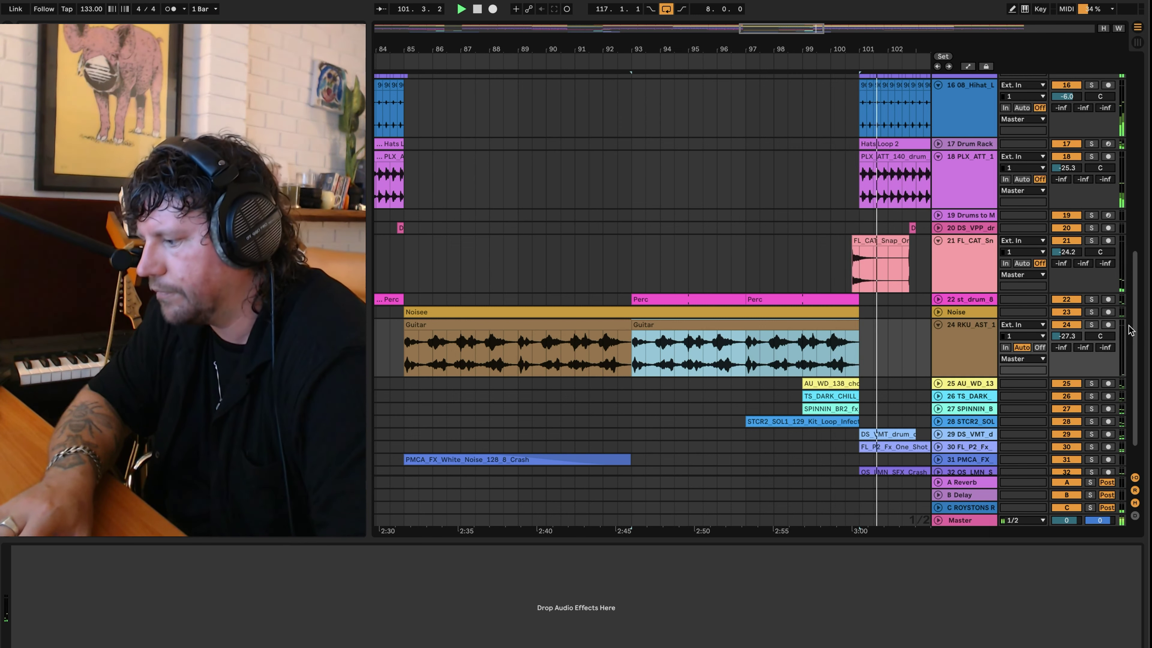
- Play on into the last drop at bar 101 and examine the drum, riff and effects tracks around both drops
left_click_drag(859, 49, 855, 41)
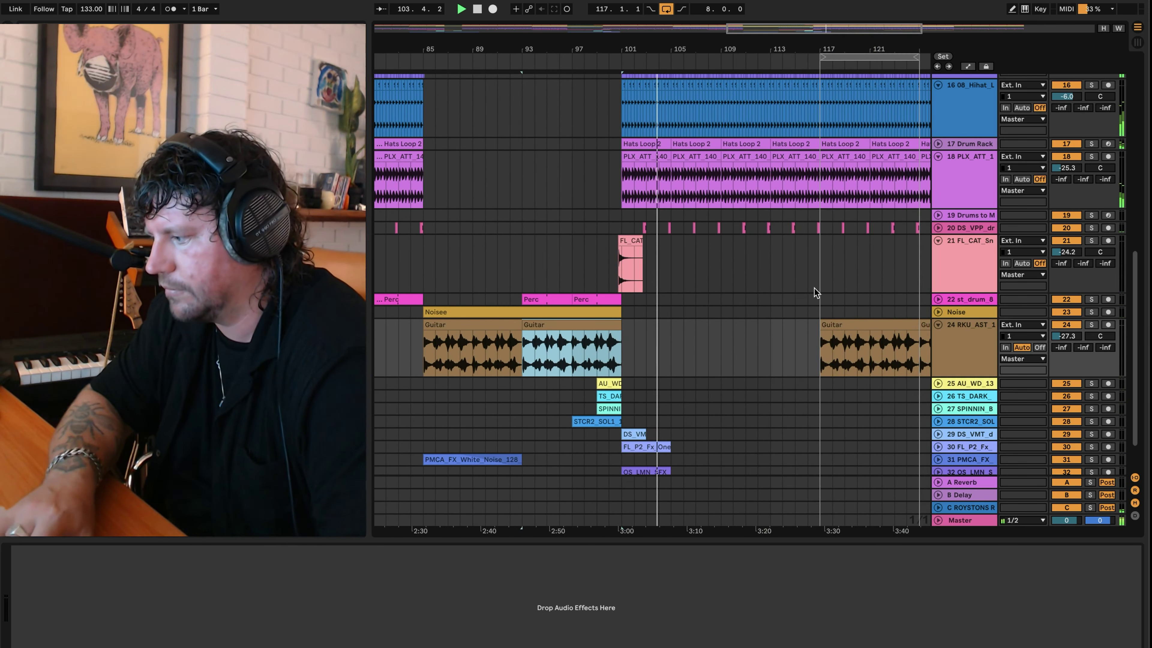
scroll(679, 235, "up", 5)
scroll(679, 234, "left", 10)
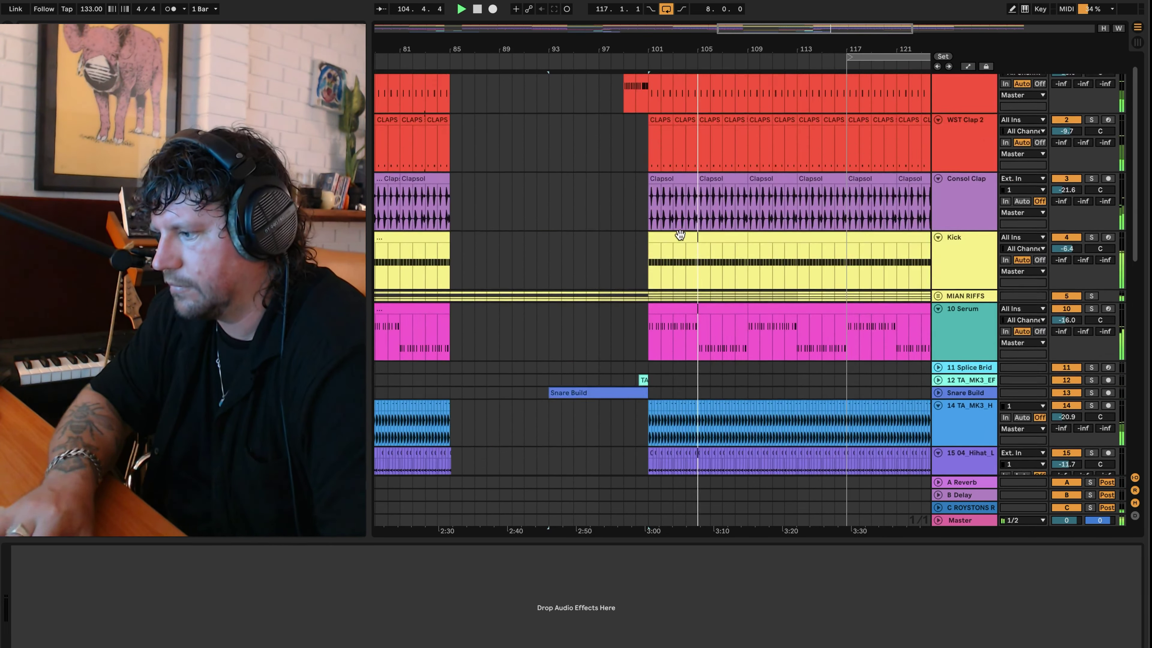
scroll(679, 233, "left", 12)
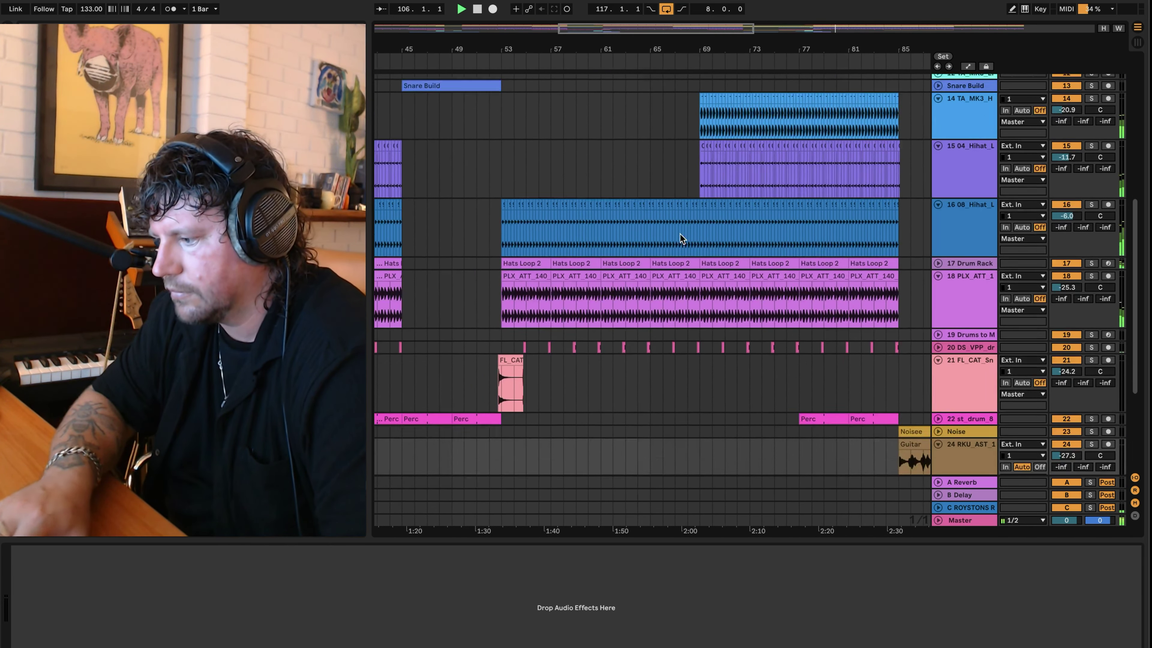
scroll(680, 233, "down", 5)
scroll(680, 233, "up", 8)
scroll(680, 233, "up", 3)
scroll(680, 233, "right", 17)
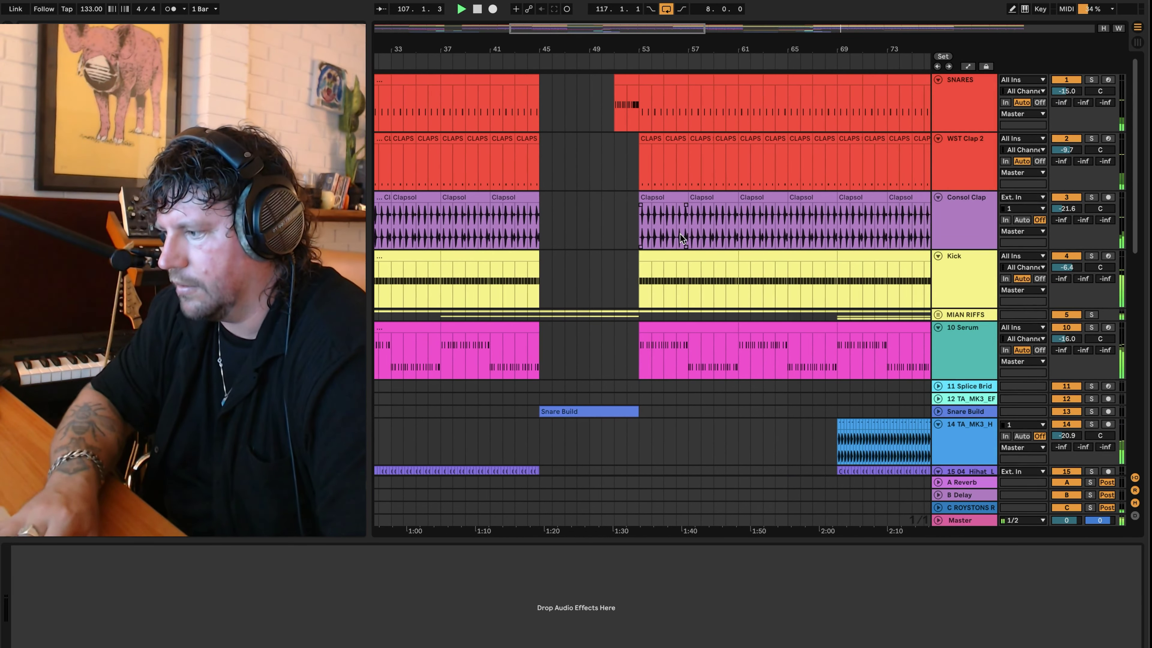
scroll(633, 208, "left", 1)
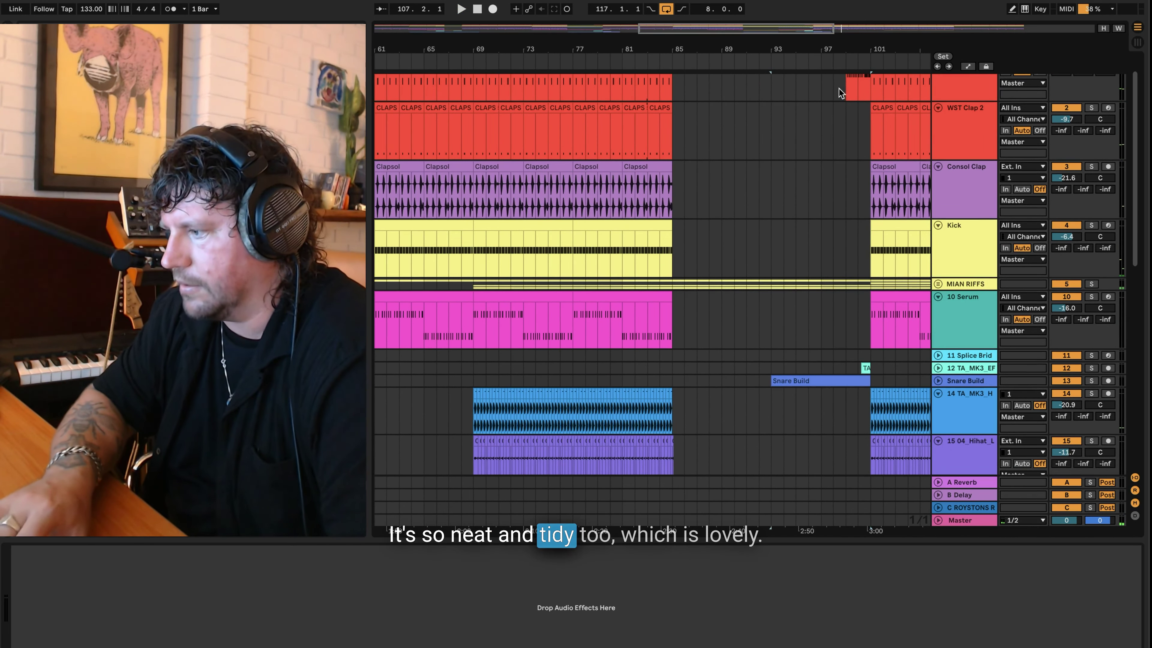
- Extend the loop back to bar 97 for a length of 28 bars, and select the looped stretch on track 26
left_click_drag(874, 48, 873, 37)
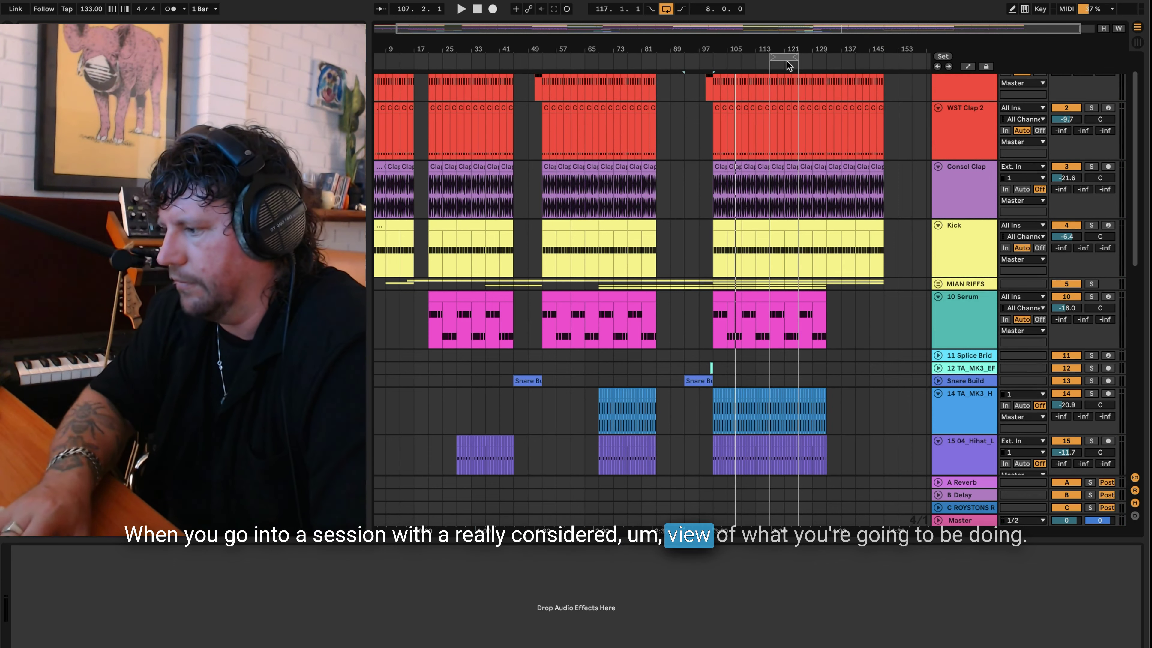
left_click_drag(771, 56, 701, 56)
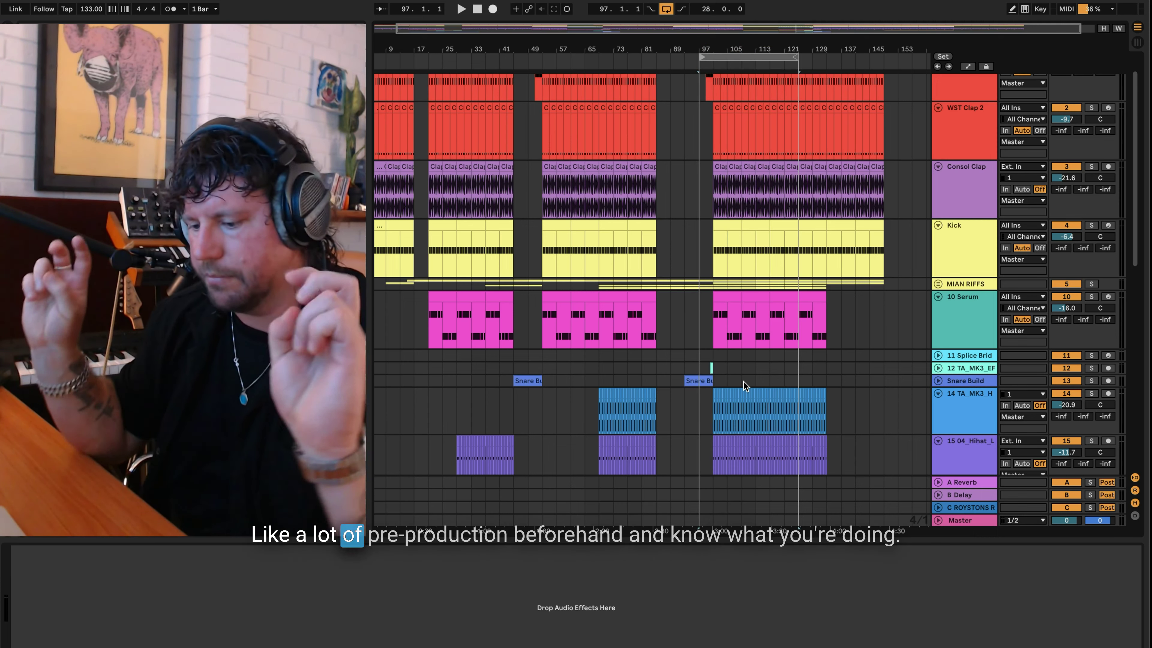
scroll(815, 461, "down", 5)
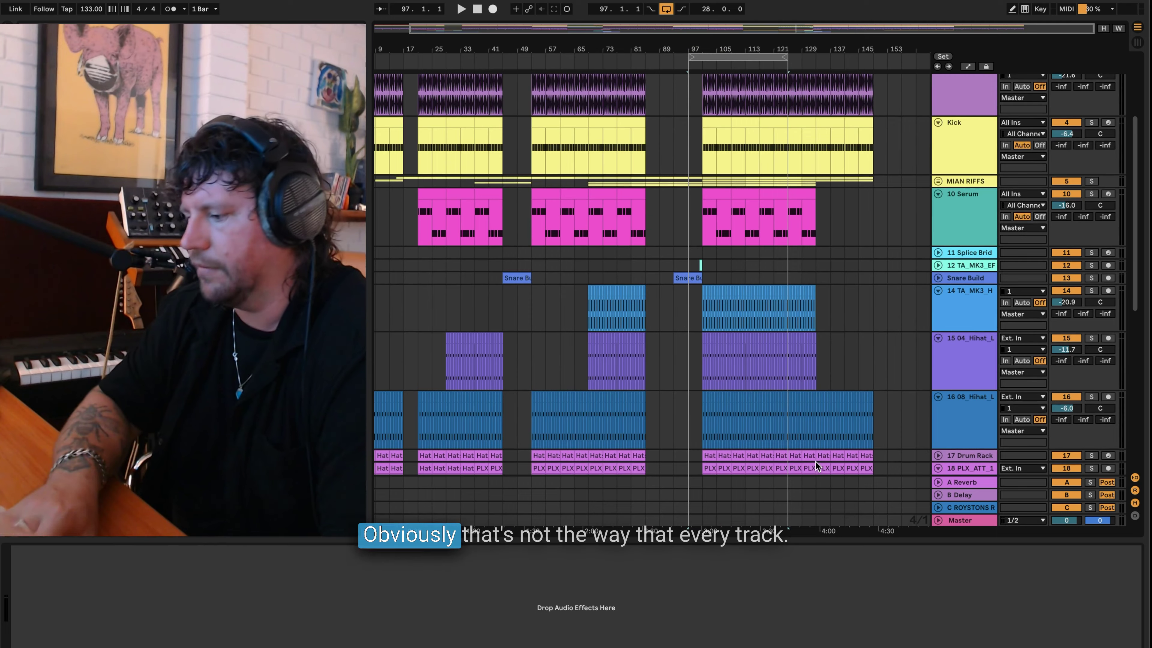
scroll(861, 321, "down", 1)
scroll(861, 322, "down", 3)
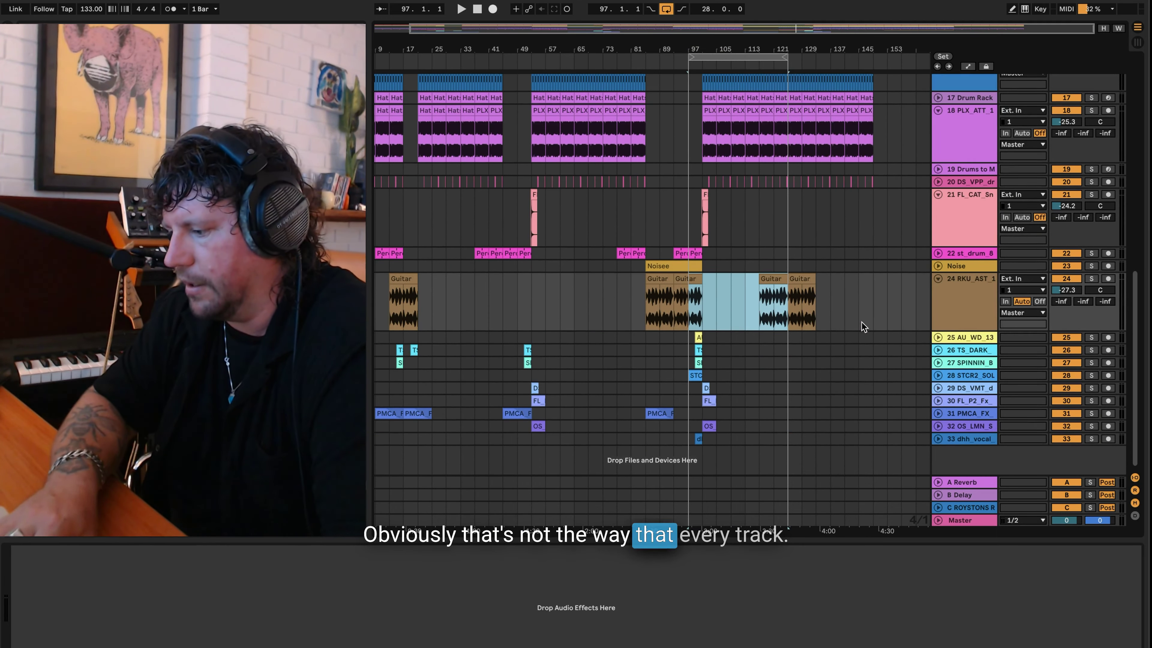
left_click(758, 349)
left_click_drag(705, 45, 638, 47)
left_click(628, 61)
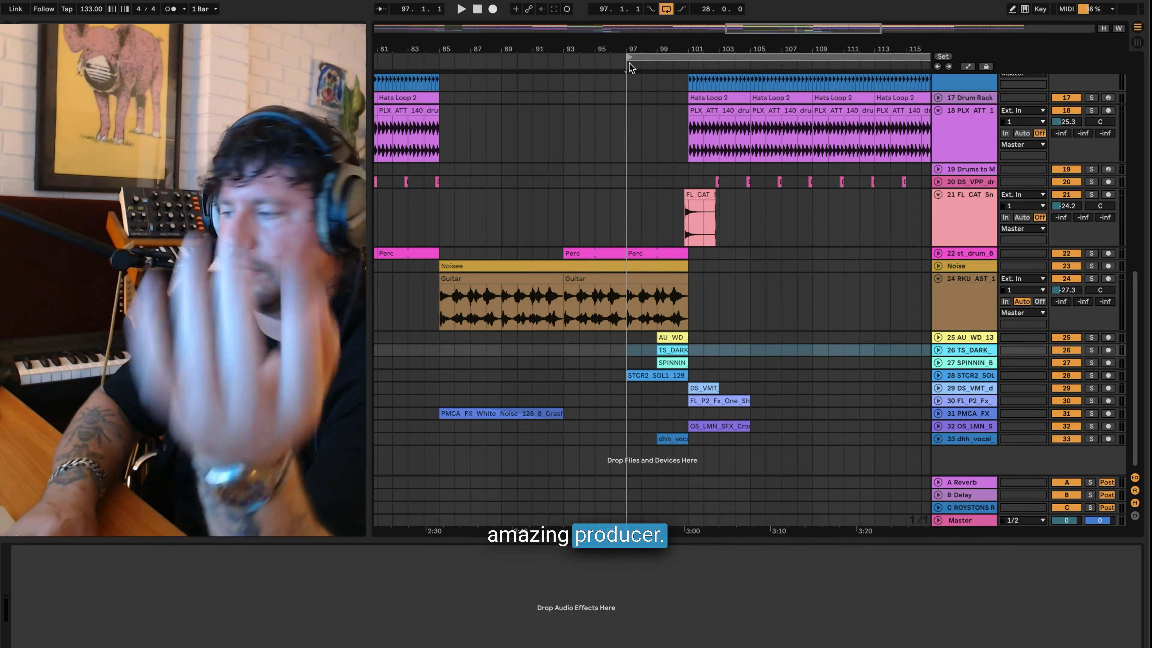
- Clear the range selection on track 26 and place the playback start at bar 97
left_click(742, 351)
scroll(742, 352, "right", 1)
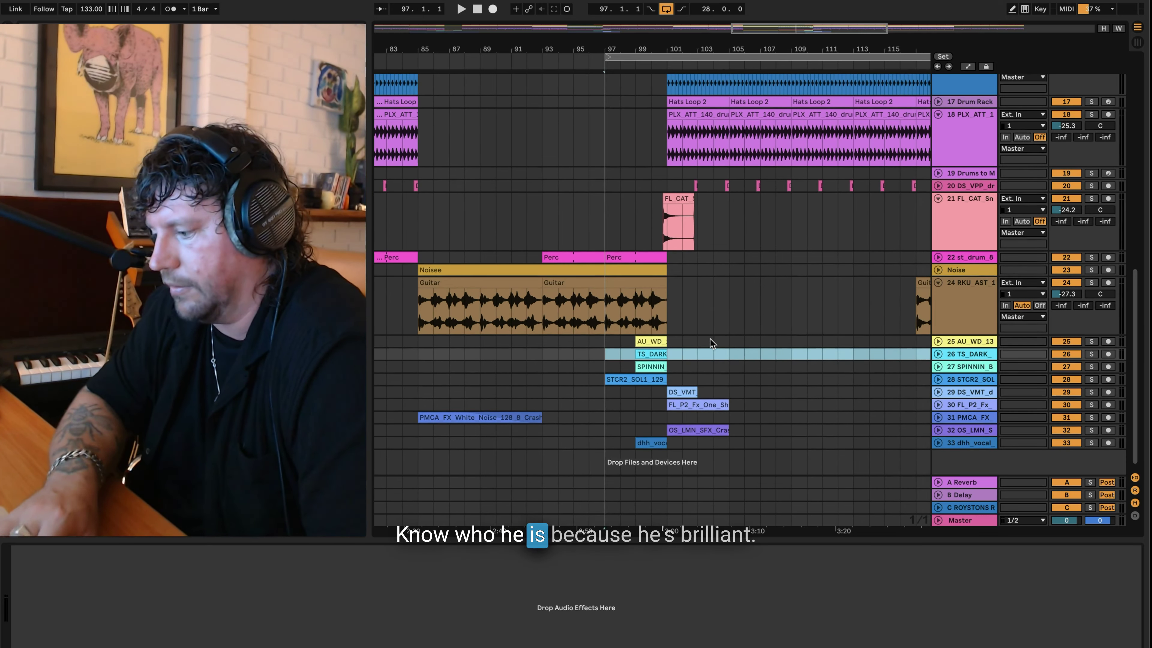
scroll(710, 338, "up", 8)
scroll(710, 338, "down", 8)
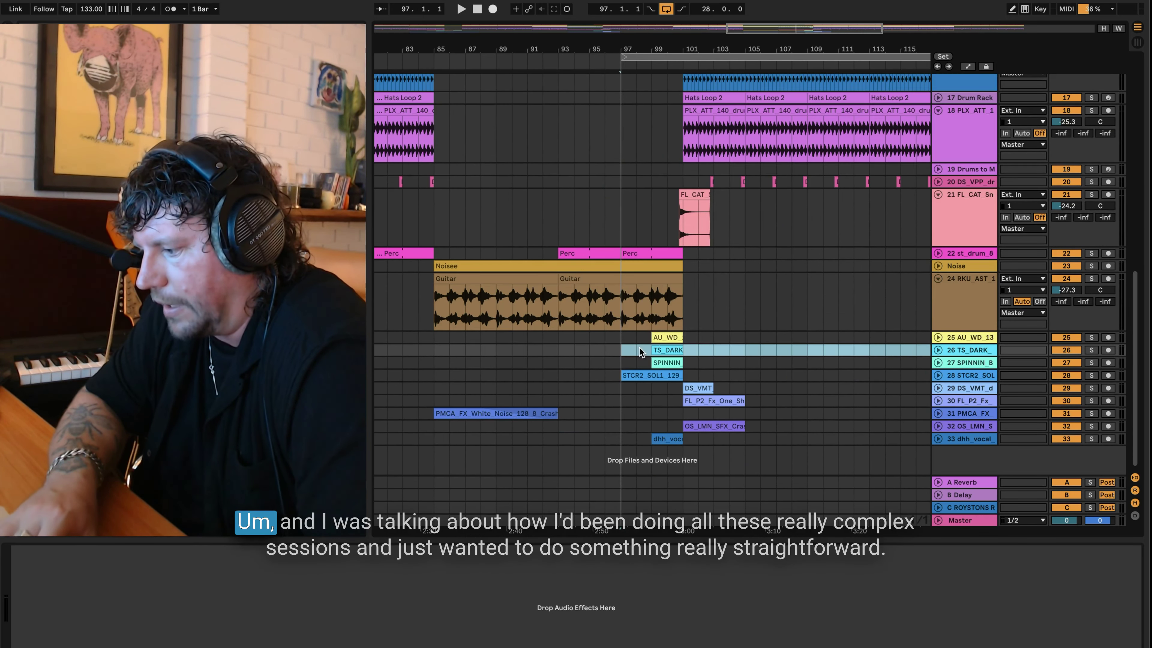
left_click(626, 347)
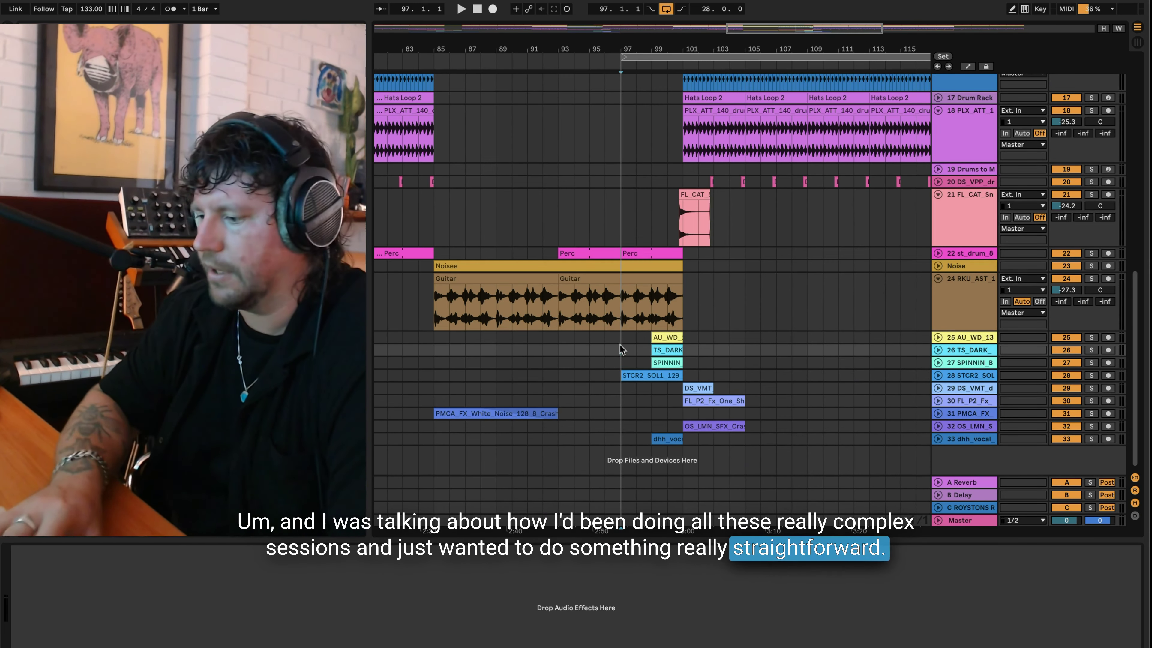
- Adjust the loop to start at bar 81 with a length of 36 bars
scroll(620, 344, "left", 5)
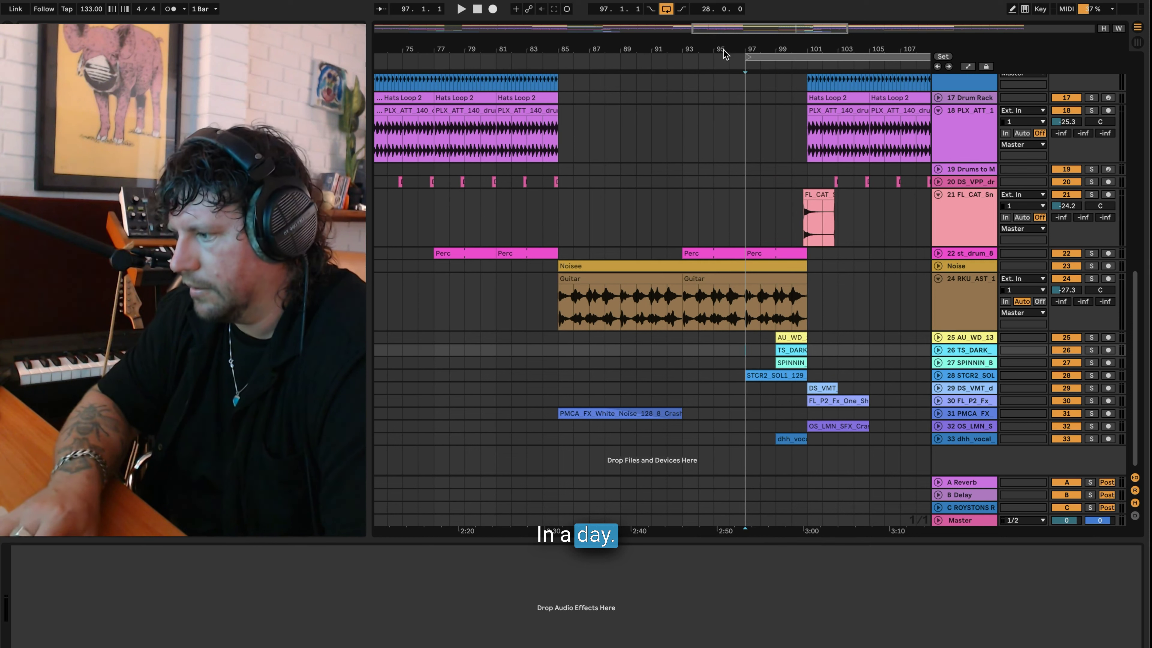
left_click(747, 57)
left_click_drag(747, 58, 560, 56)
key("w")
left_click_drag(792, 56, 748, 59)
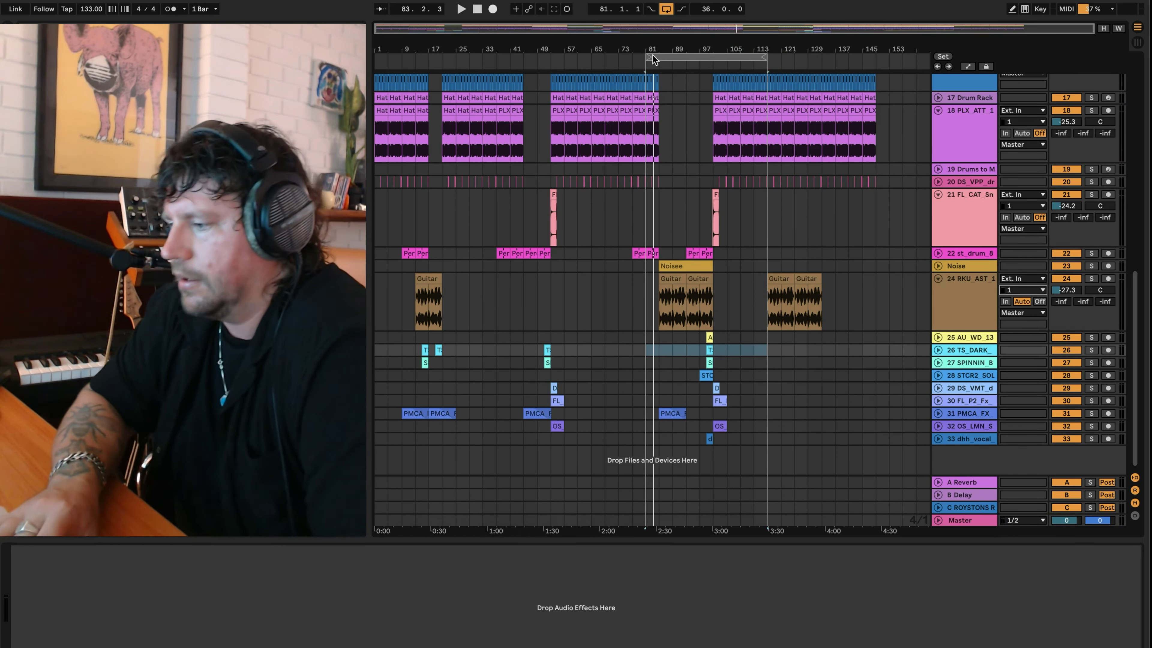
- Move the loop to start at bar 97 and shorten it to 8 bars around the last drop
left_click(712, 164)
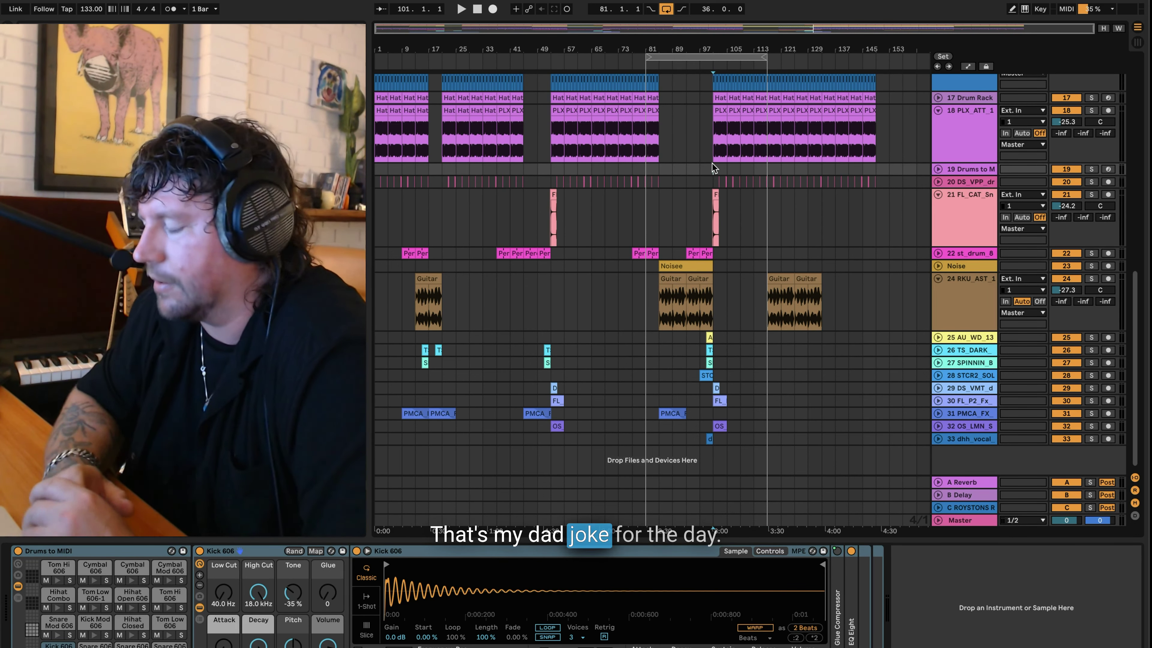
left_click(706, 49)
left_click(702, 57)
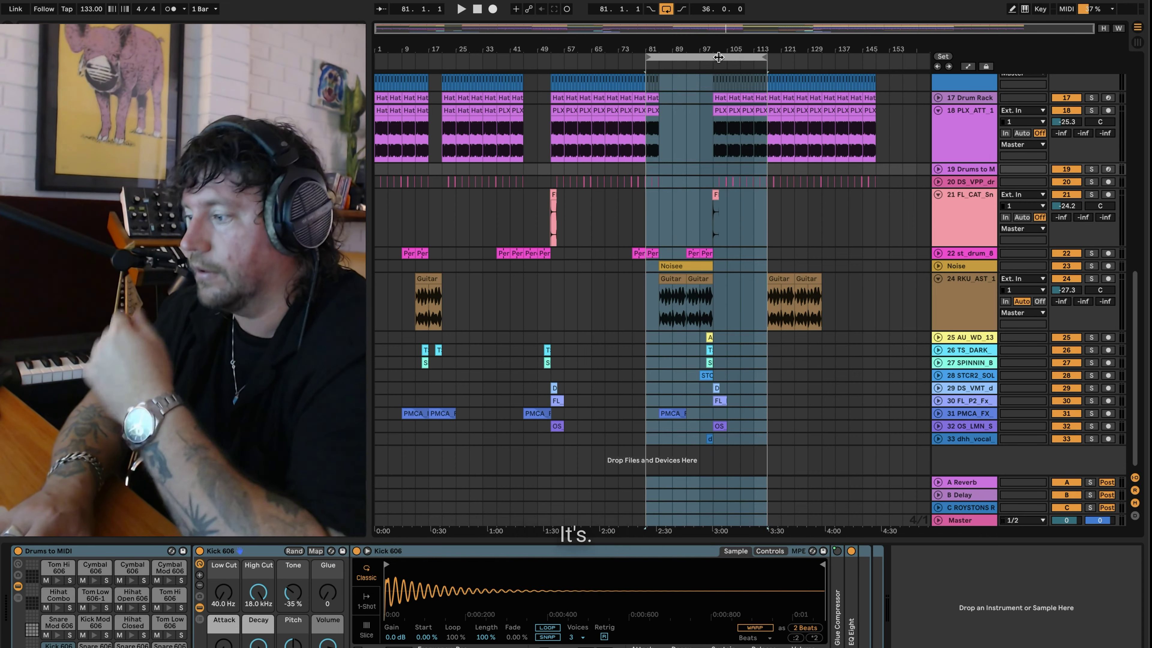
left_click_drag(722, 59, 784, 69)
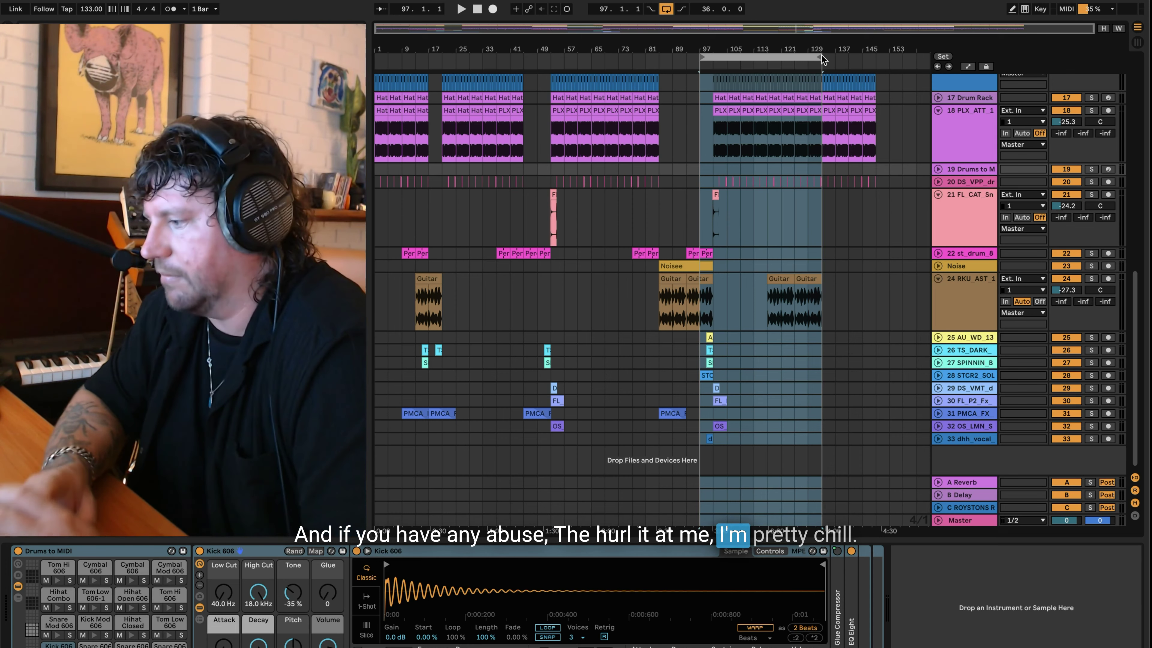
left_click_drag(823, 59, 721, 63)
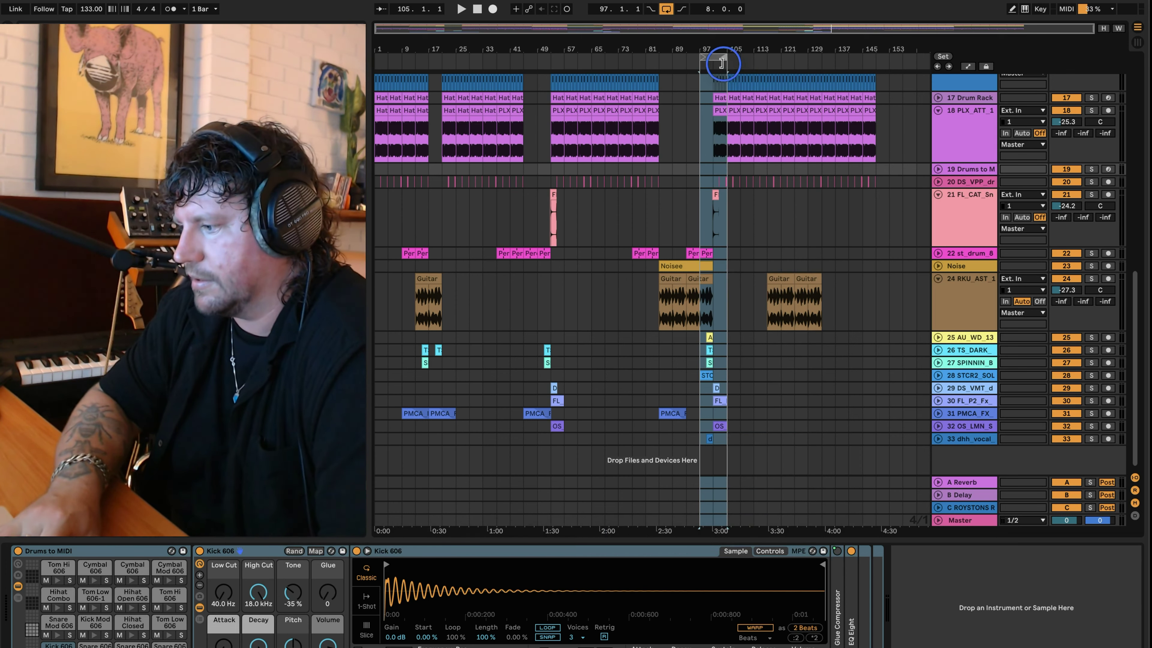